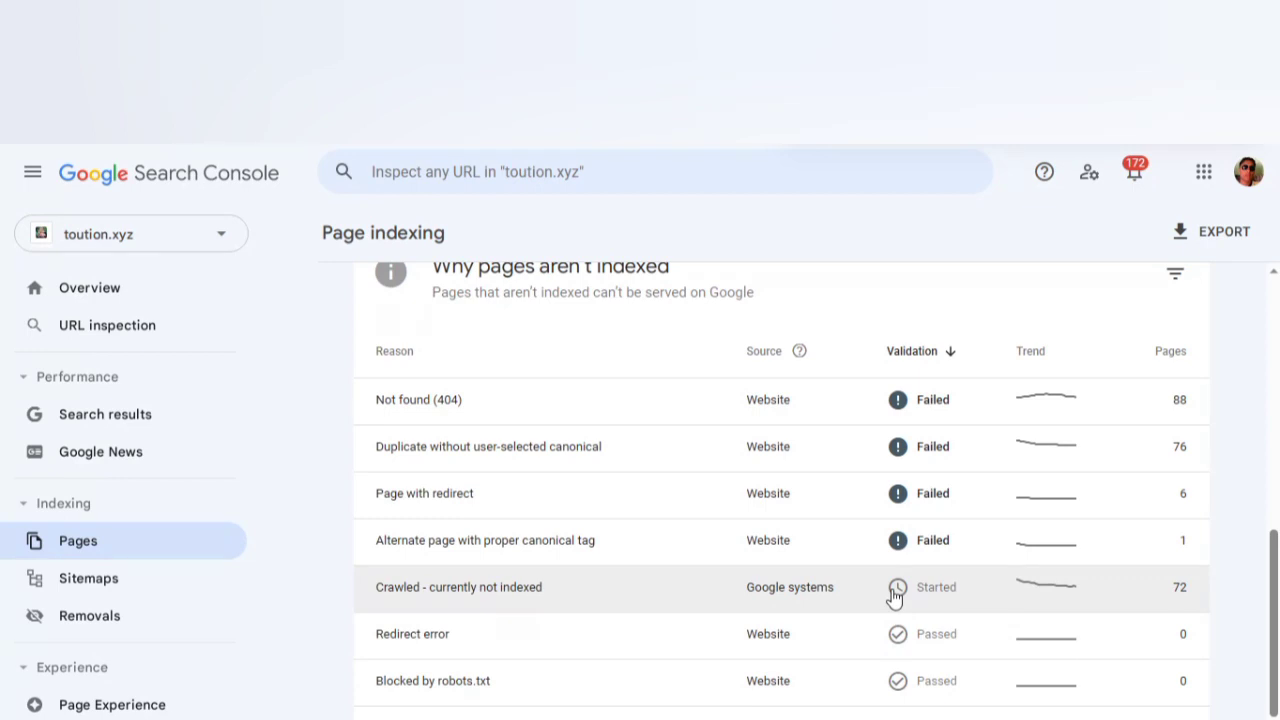
Open the electric-heating-notes-2022 page from the "Crawled - currently not indexed" examples and look through the article.
{"action": "left_click", "coordinate": [895, 595]}
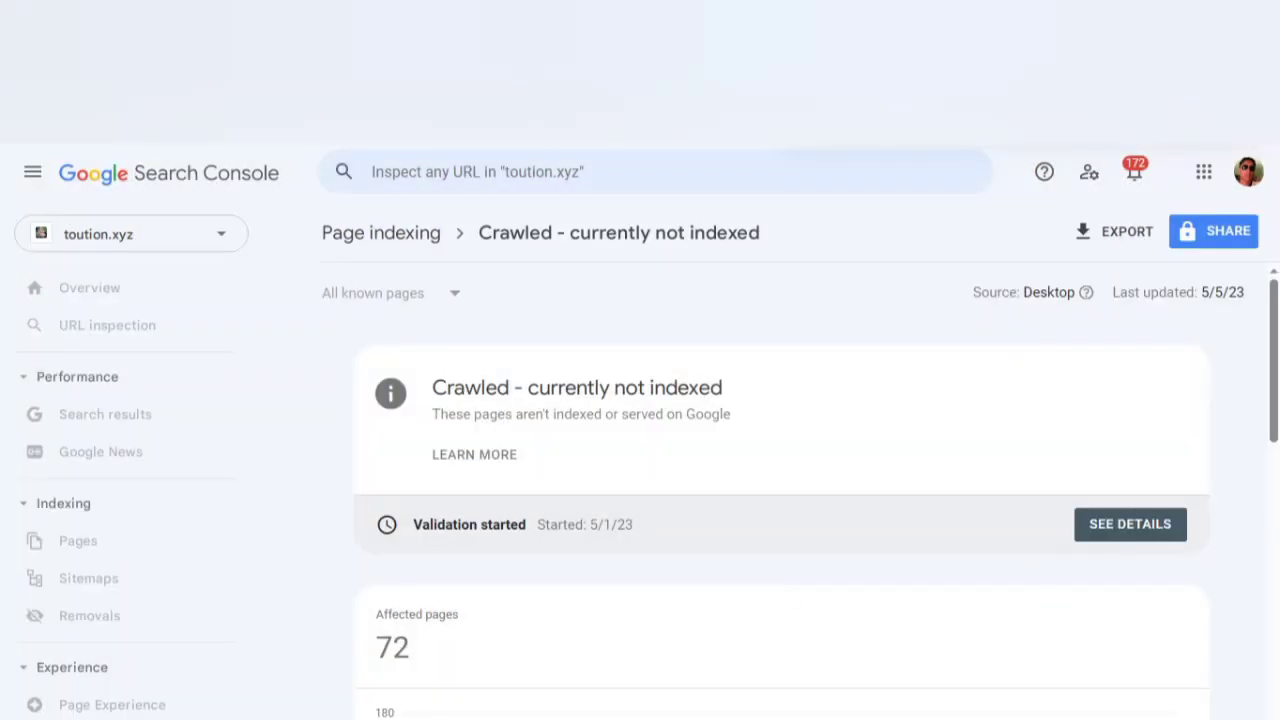
{"action": "left_click", "coordinate": [1273, 548]}
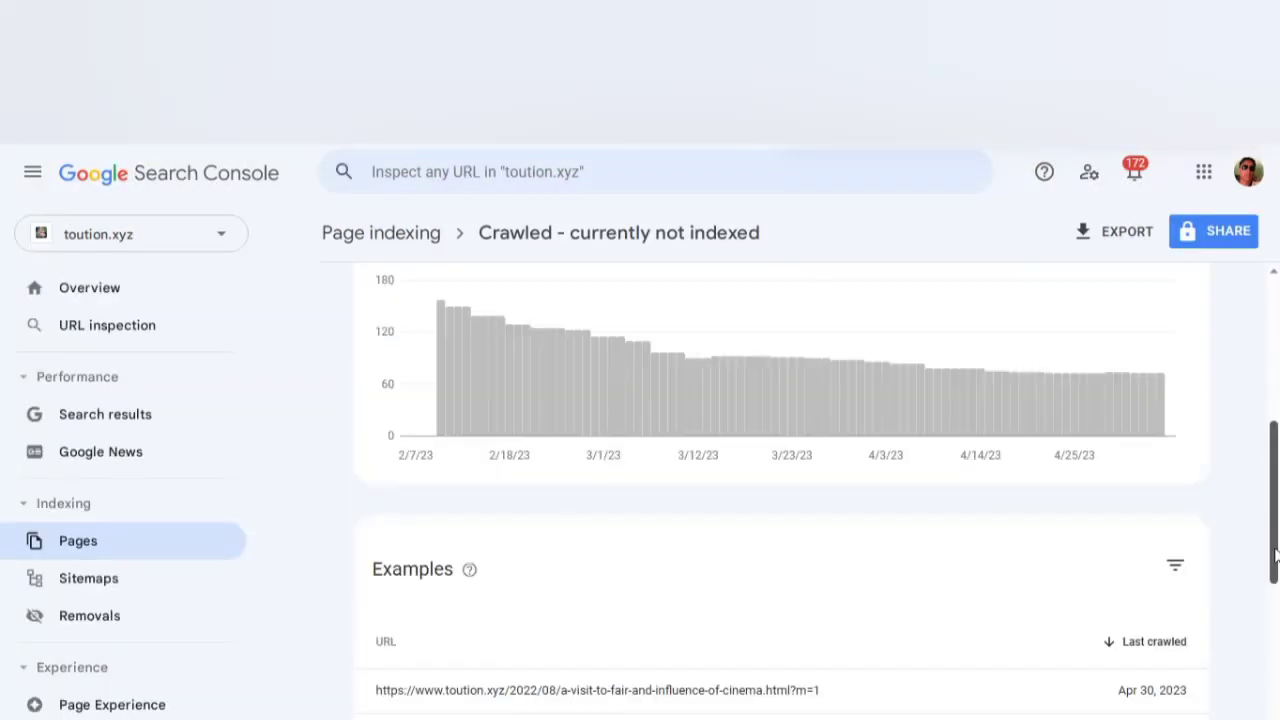
{"action": "scroll", "coordinate": [780, 480], "scroll_direction": "down", "scroll_amount": 5}
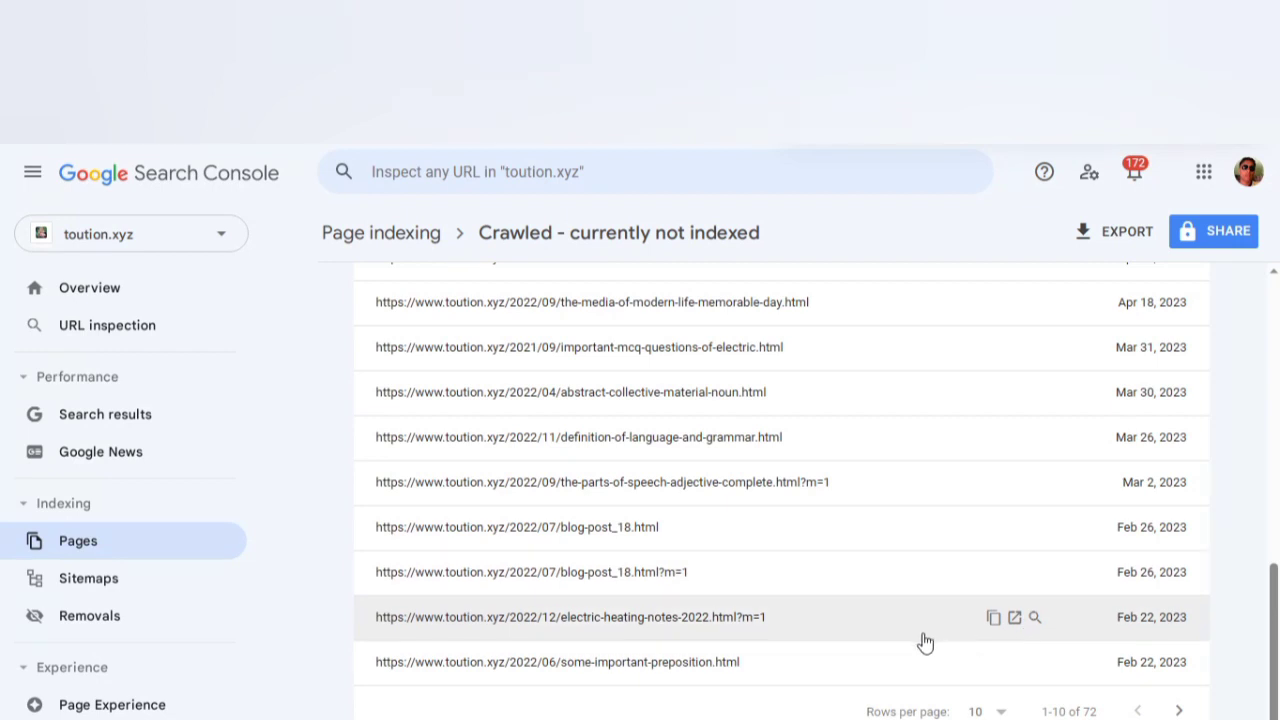
{"action": "left_click", "coordinate": [1015, 619]}
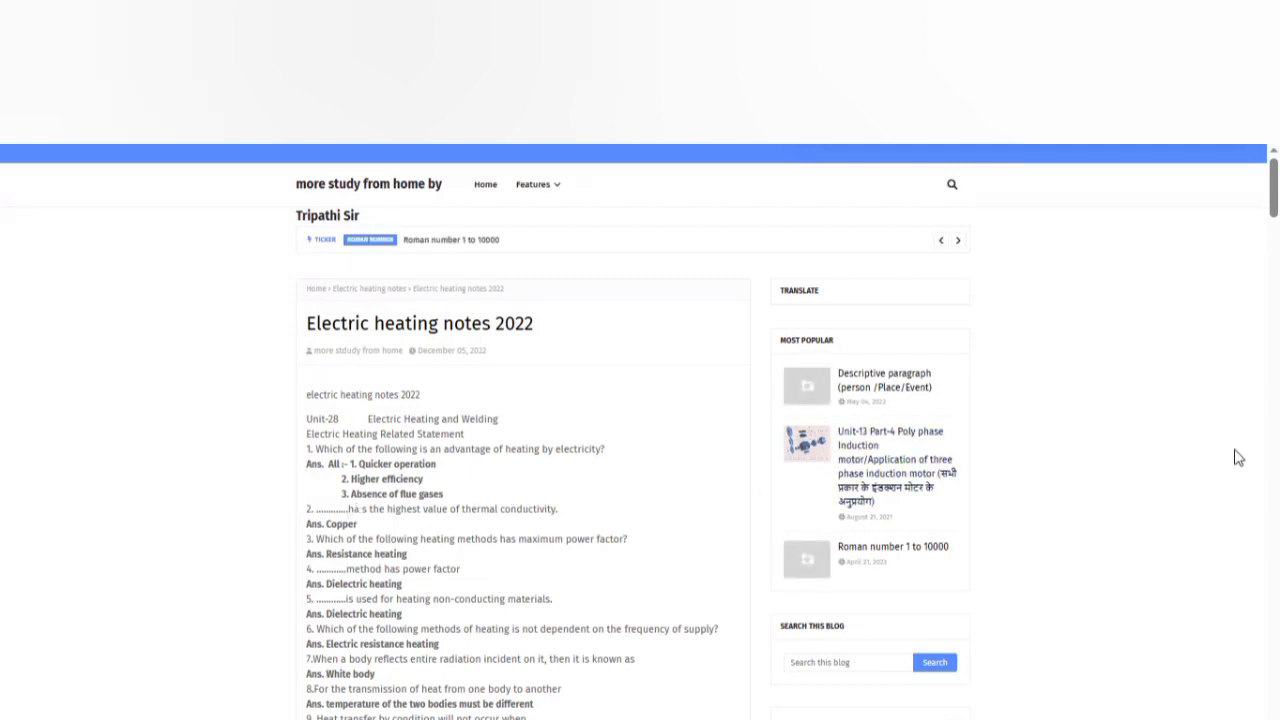
{"action": "left_click", "coordinate": [1273, 465]}
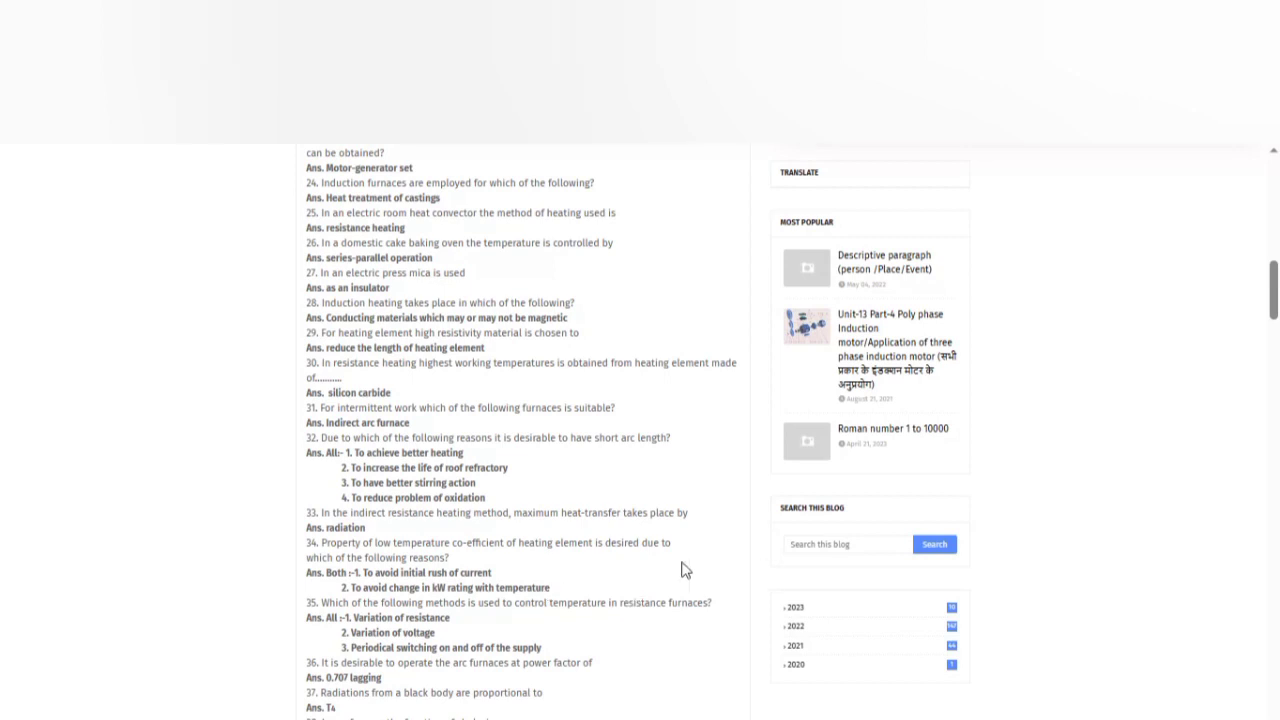
{"action": "left_click", "coordinate": [1276, 530]}
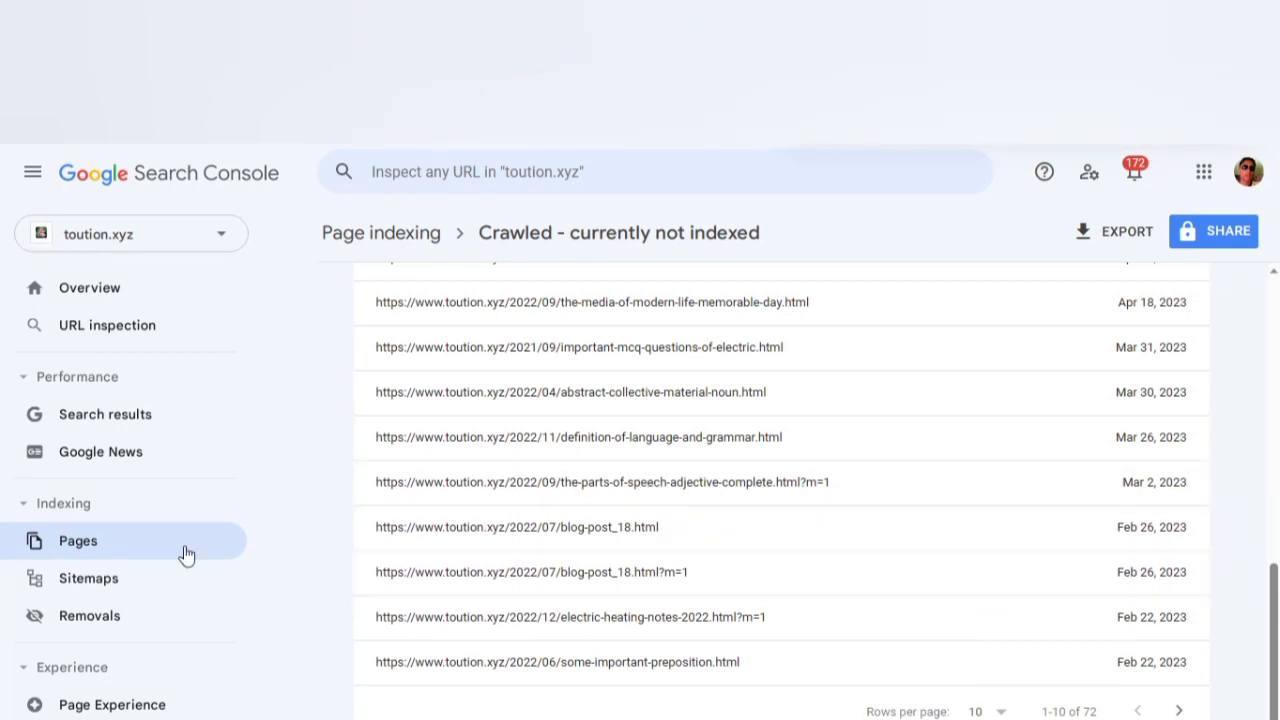
Return to the Page indexing report and review the reasons why pages aren't indexed.
{"action": "left_click", "coordinate": [128, 541]}
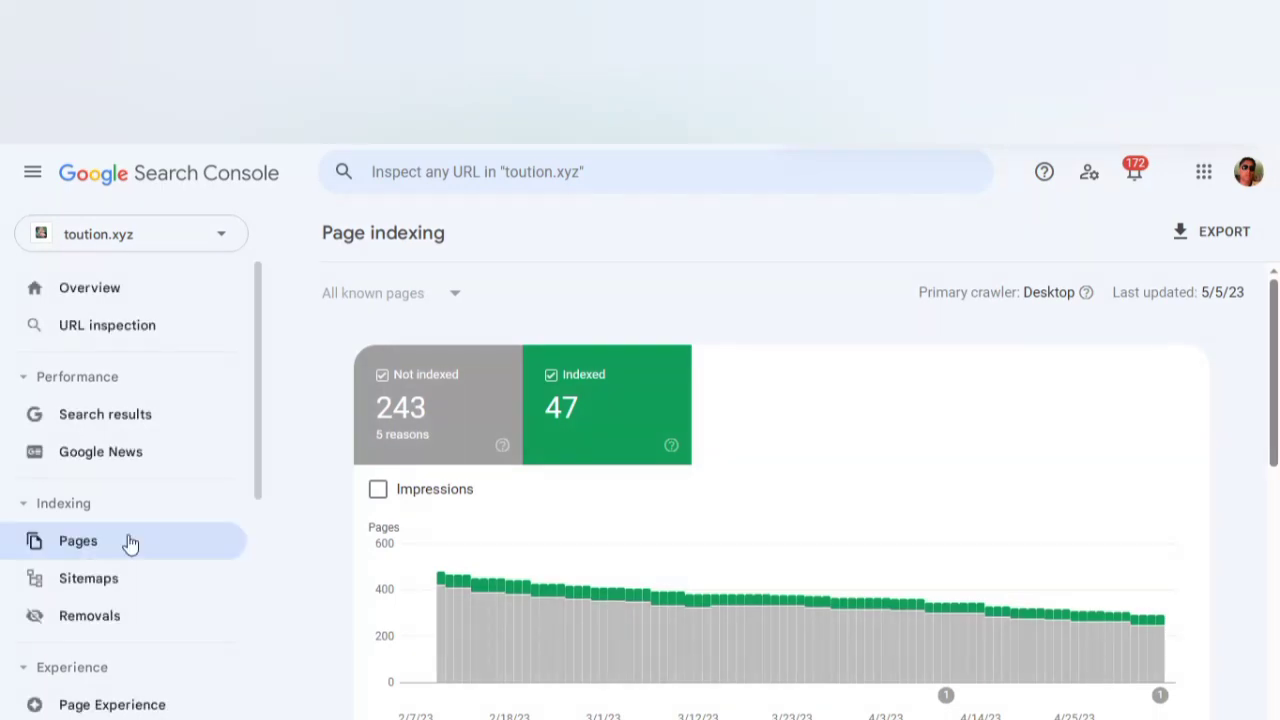
{"action": "left_click", "coordinate": [1272, 544]}
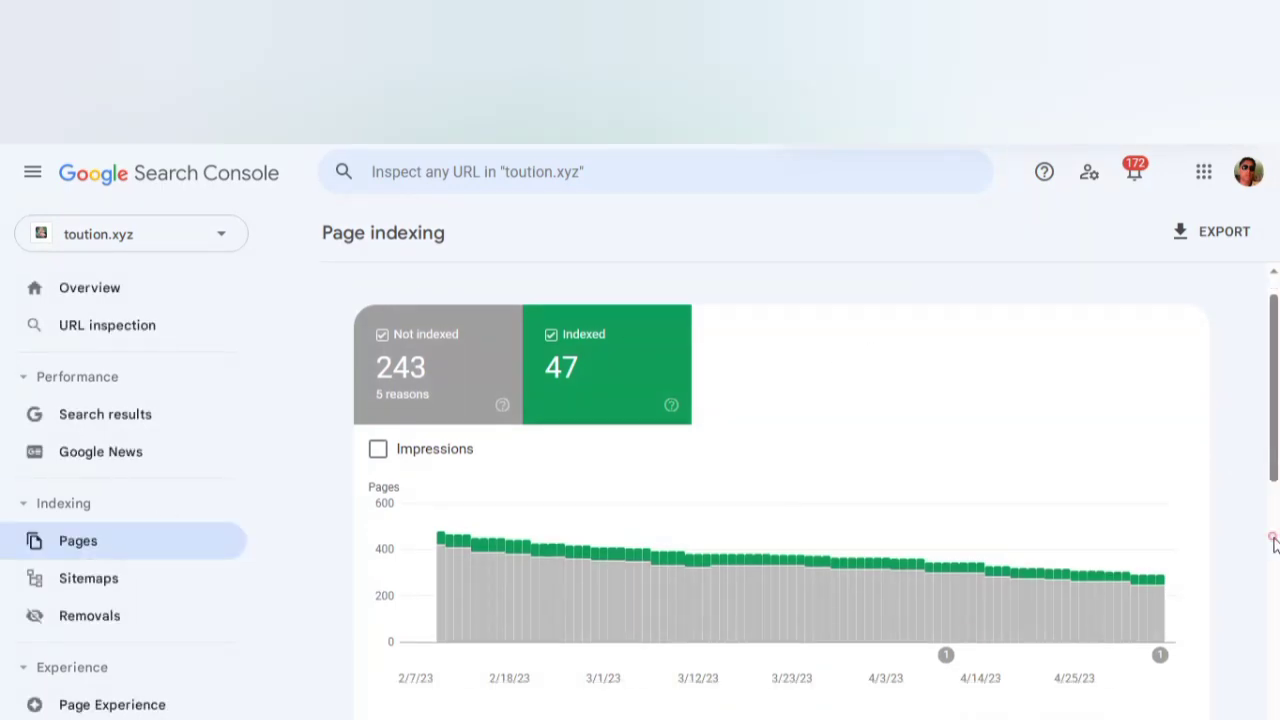
{"action": "left_click", "coordinate": [1275, 687]}
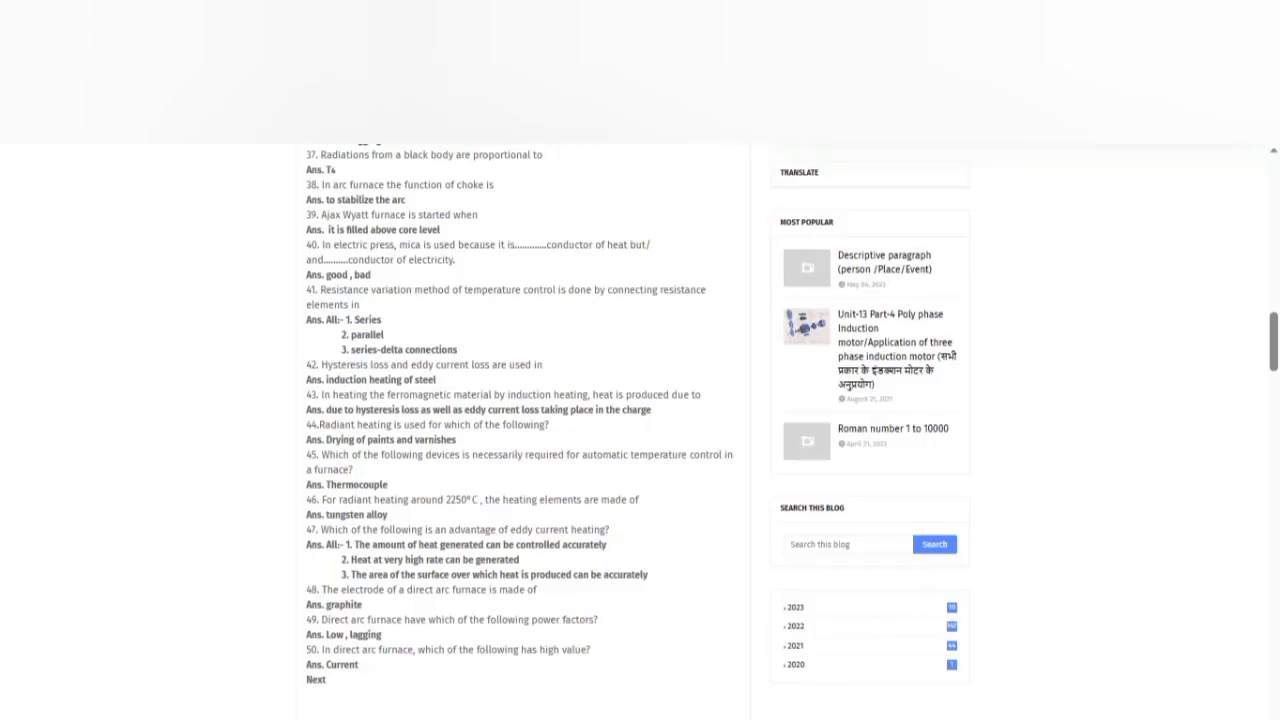
Copy the article title "Electric heating notes 2022" from the opened blog page.
{"action": "left_click", "coordinate": [1271, 228]}
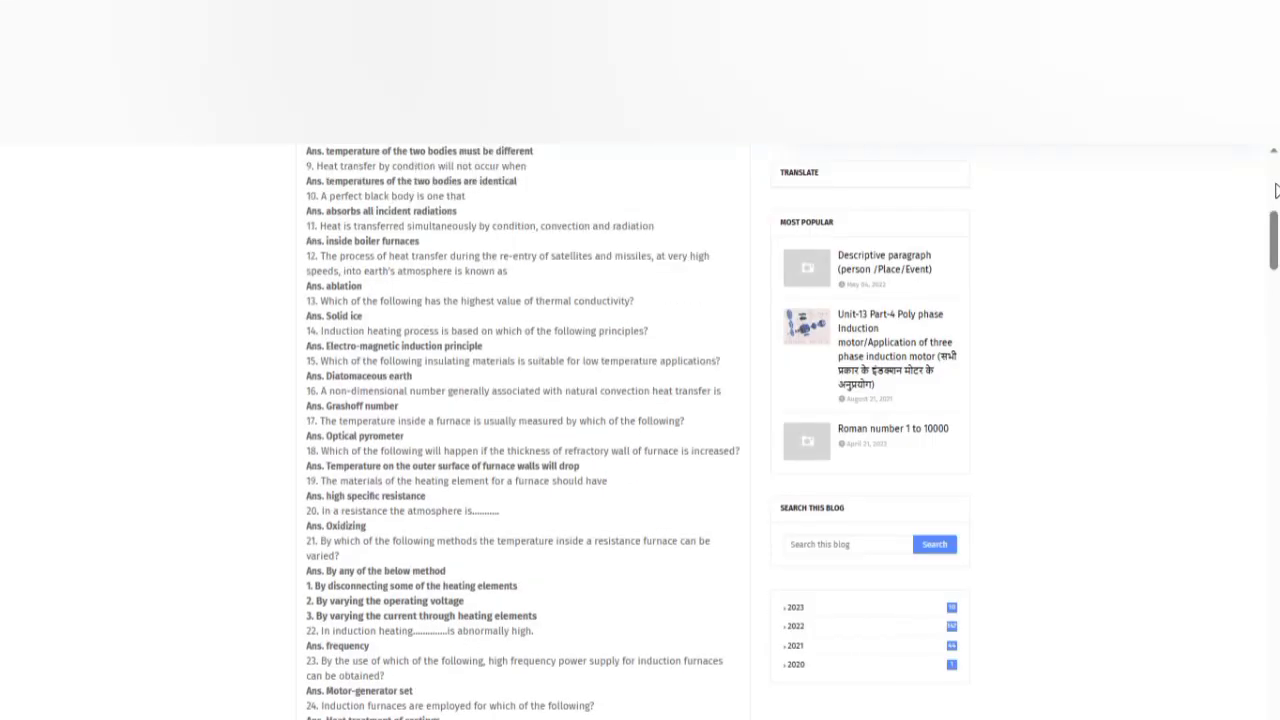
{"action": "left_click", "coordinate": [1274, 178]}
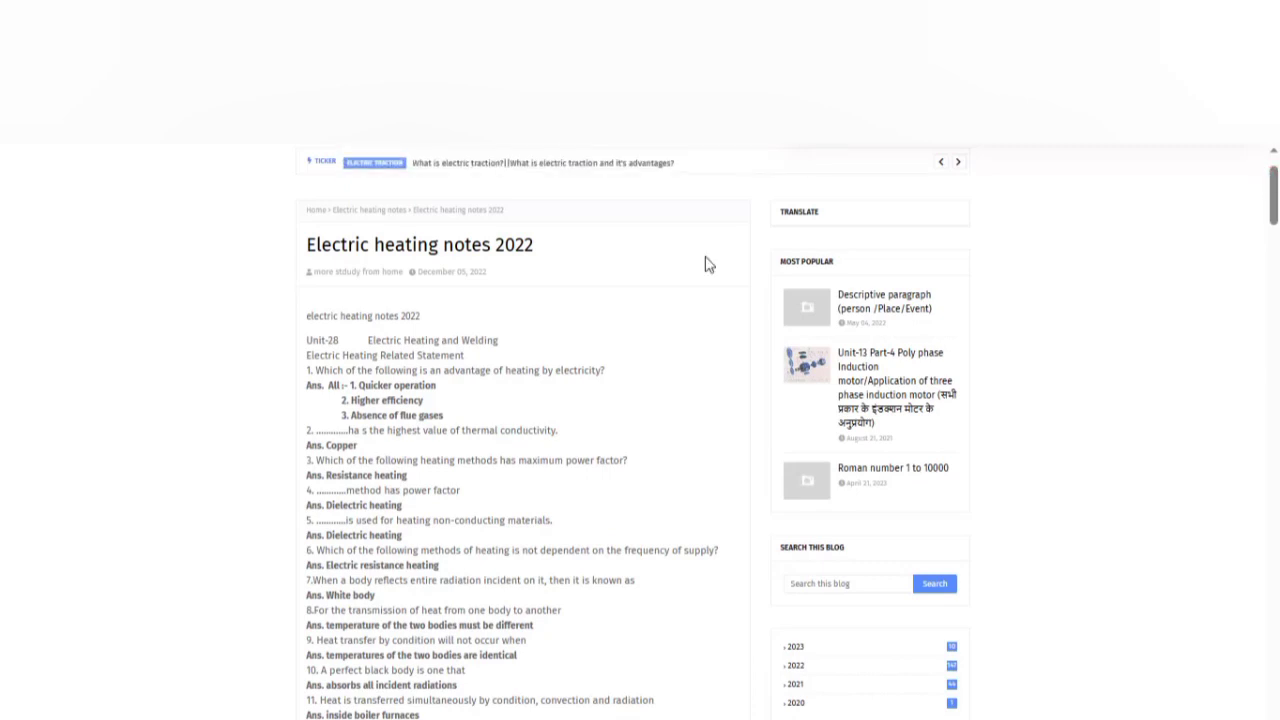
{"action": "triple_click", "coordinate": [480, 240]}
{"action": "key", "text": "ctrl+c"}
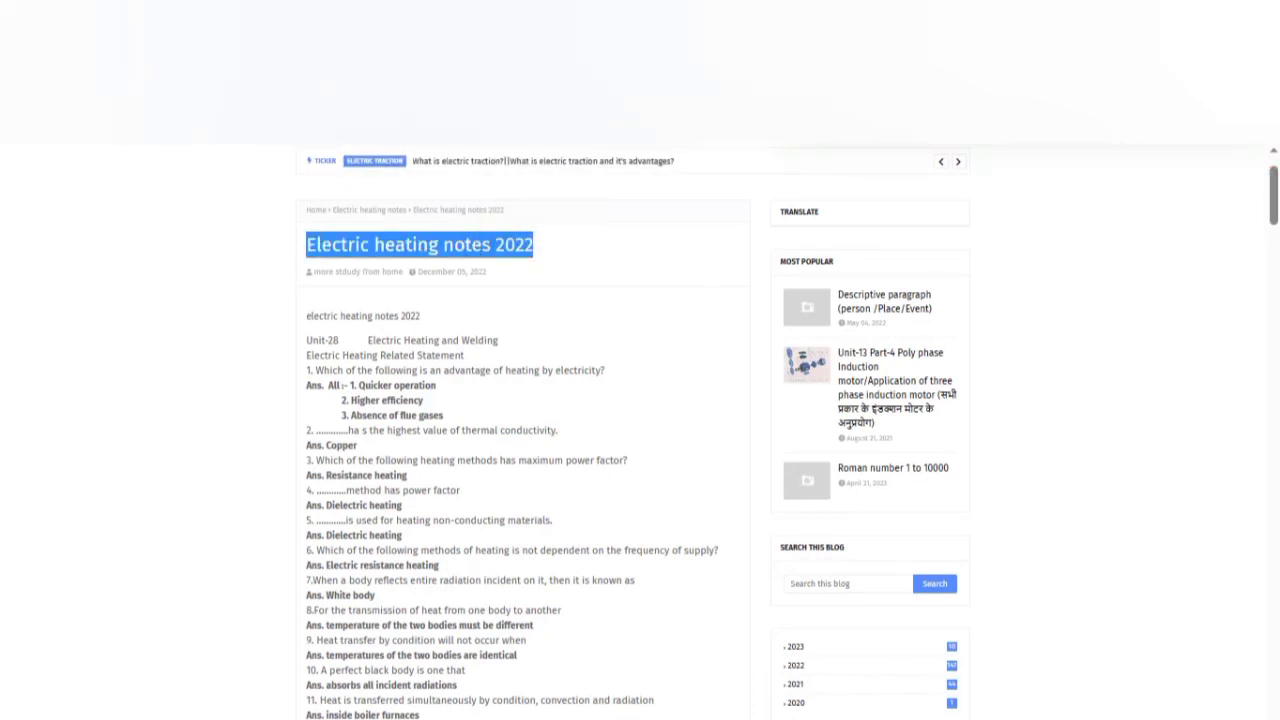
Switch to Blogger and search the posts for the copied title "Electric heating notes 2022".
{"action": "left_click", "coordinate": [800, 82]}
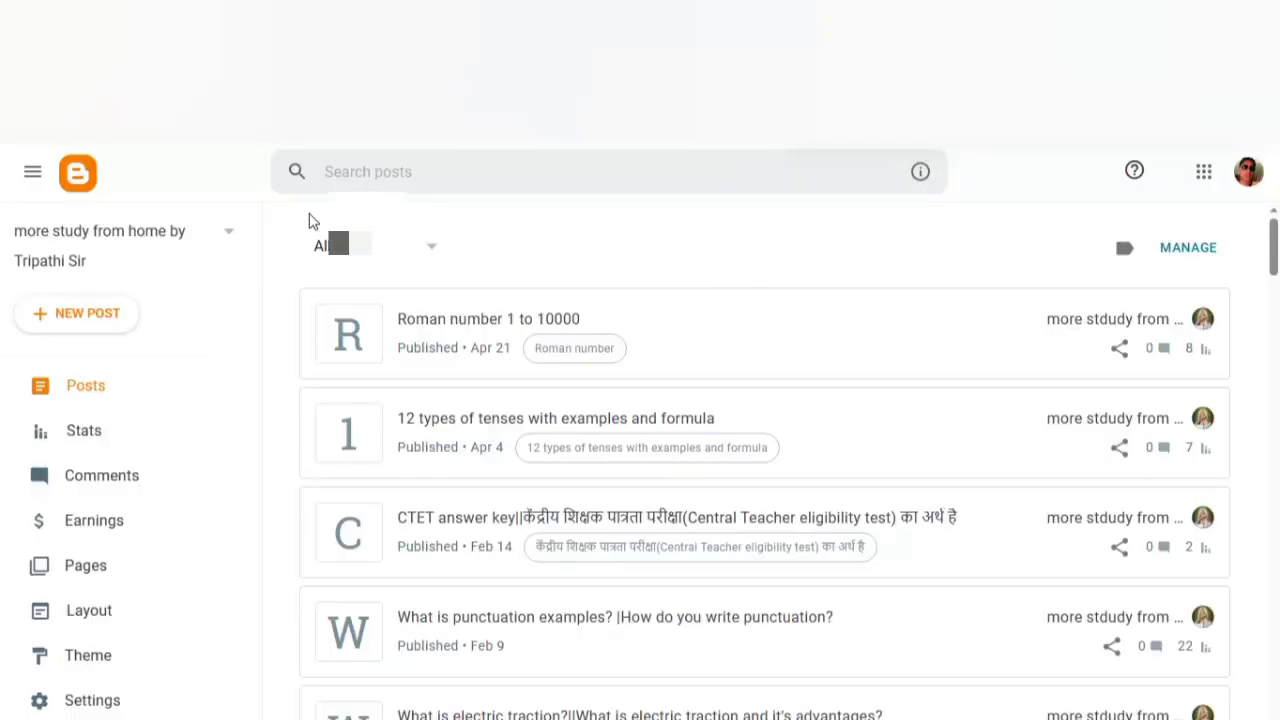
{"action": "left_click", "coordinate": [368, 170]}
{"action": "key", "text": "ctrl+v"}
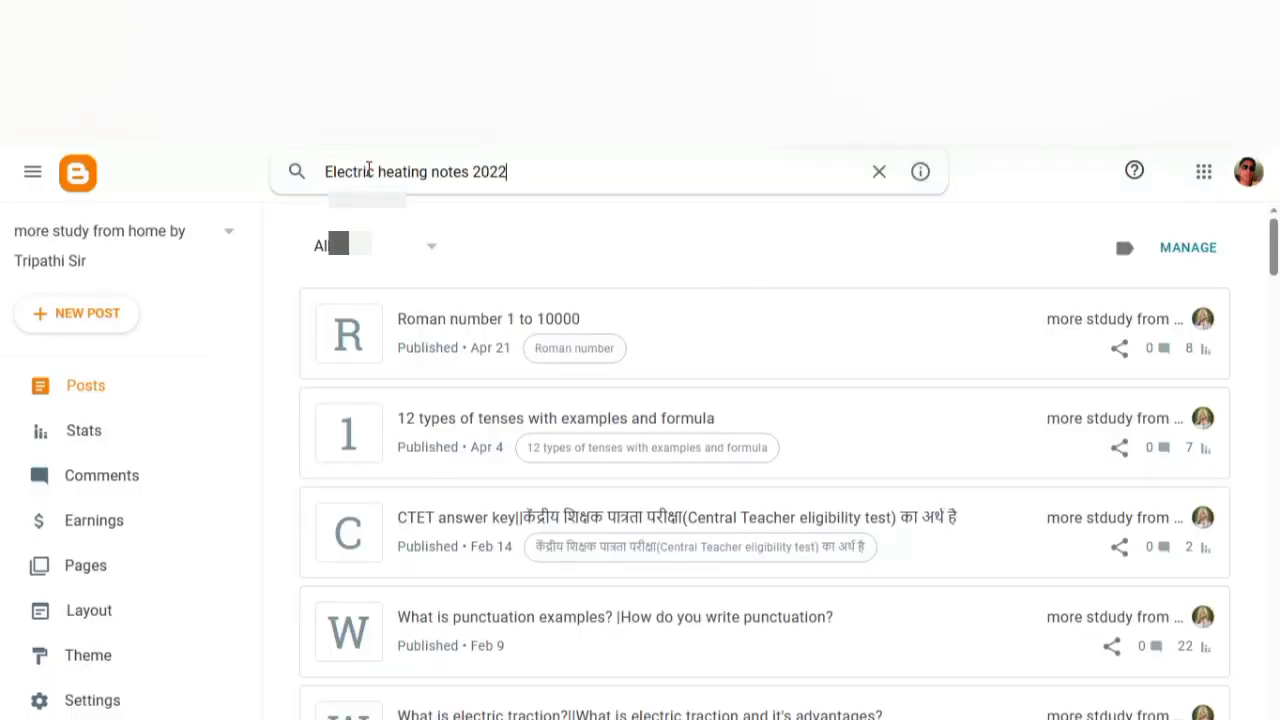
{"action": "key", "text": "Return"}
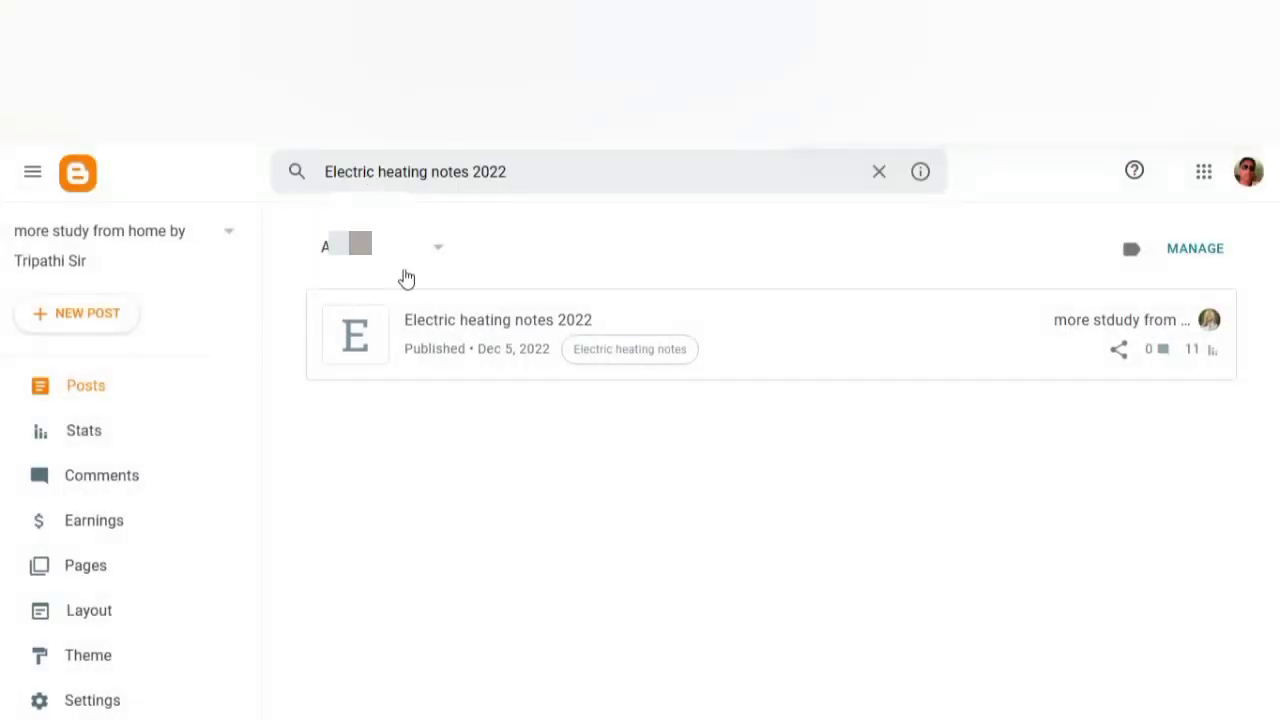
Open the "Electric heating notes 2022" post for editing and revert it to draft.
{"action": "left_click", "coordinate": [420, 340]}
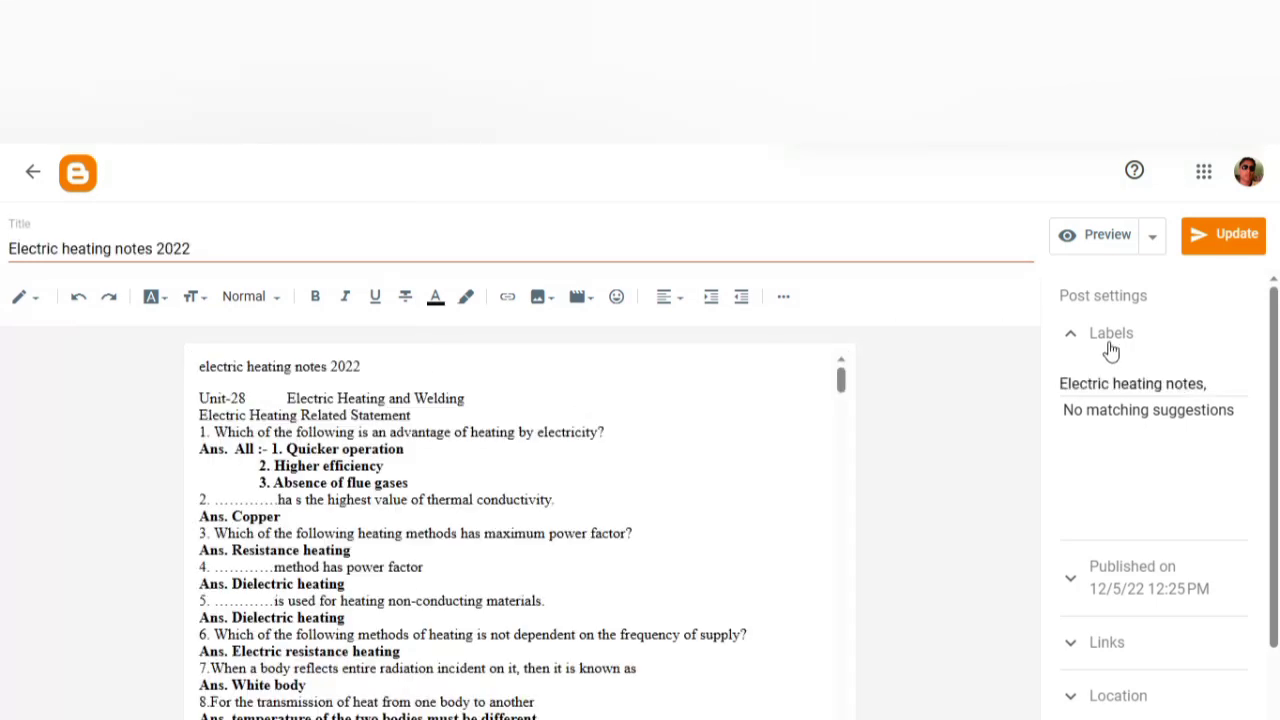
{"action": "left_click", "coordinate": [1155, 246]}
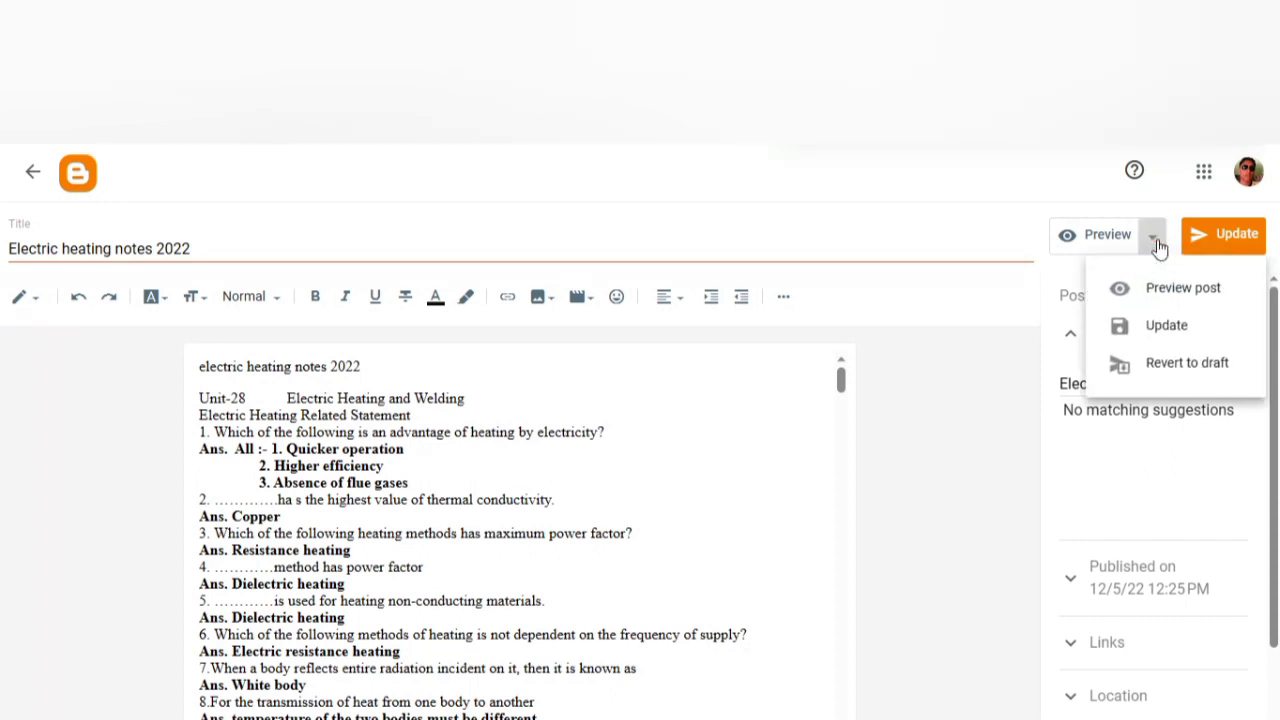
{"action": "left_click", "coordinate": [1174, 366]}
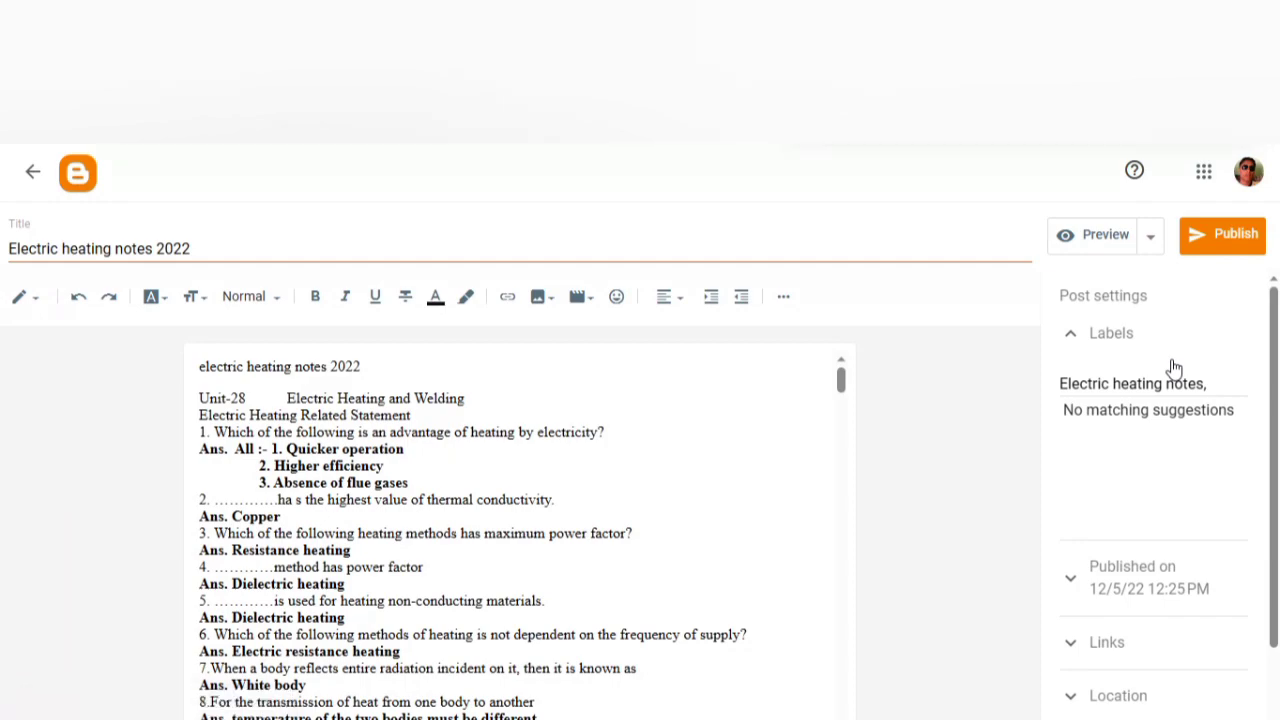
{"action": "left_click", "coordinate": [465, 88]}
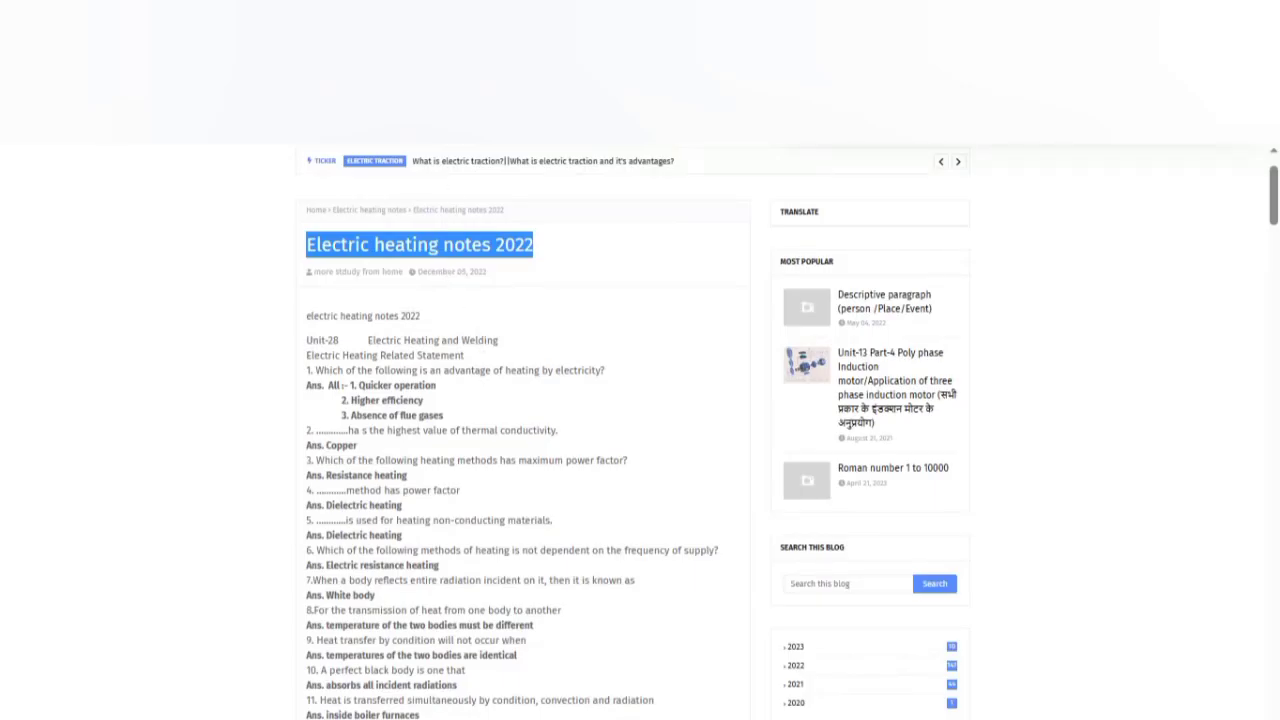
{"action": "left_click", "coordinate": [330, 88]}
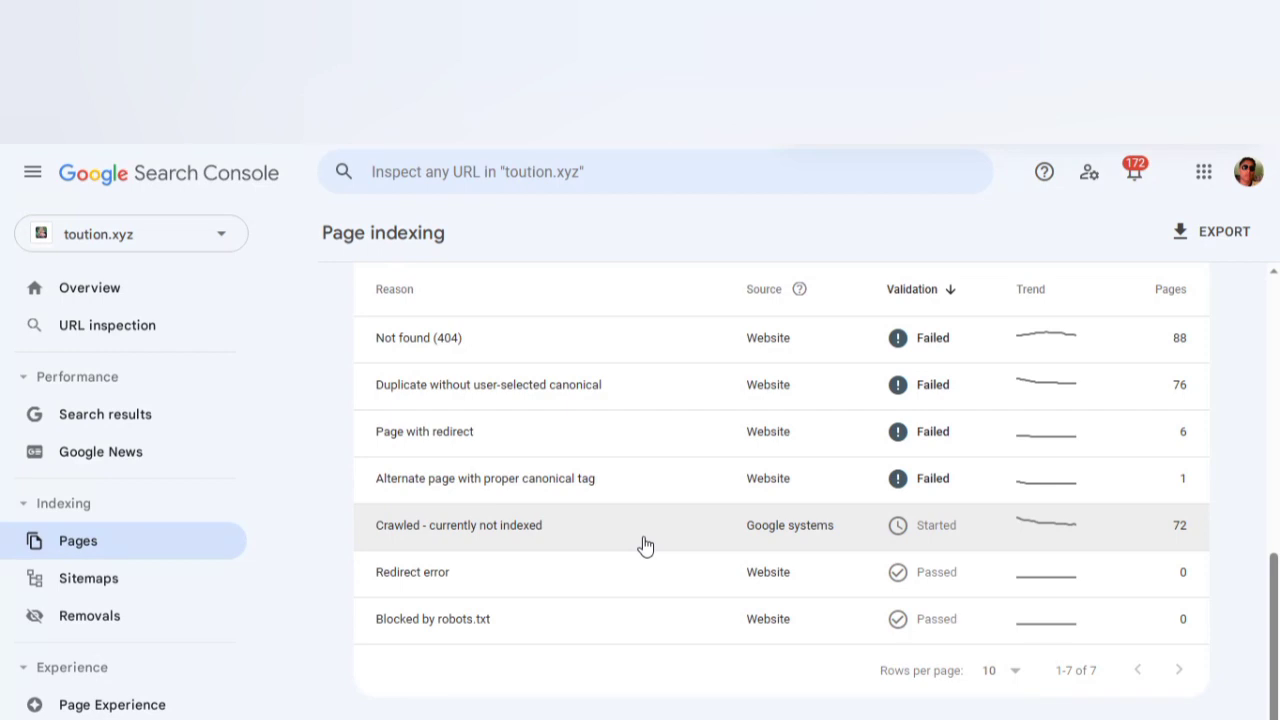
{"action": "left_click", "coordinate": [636, 492]}
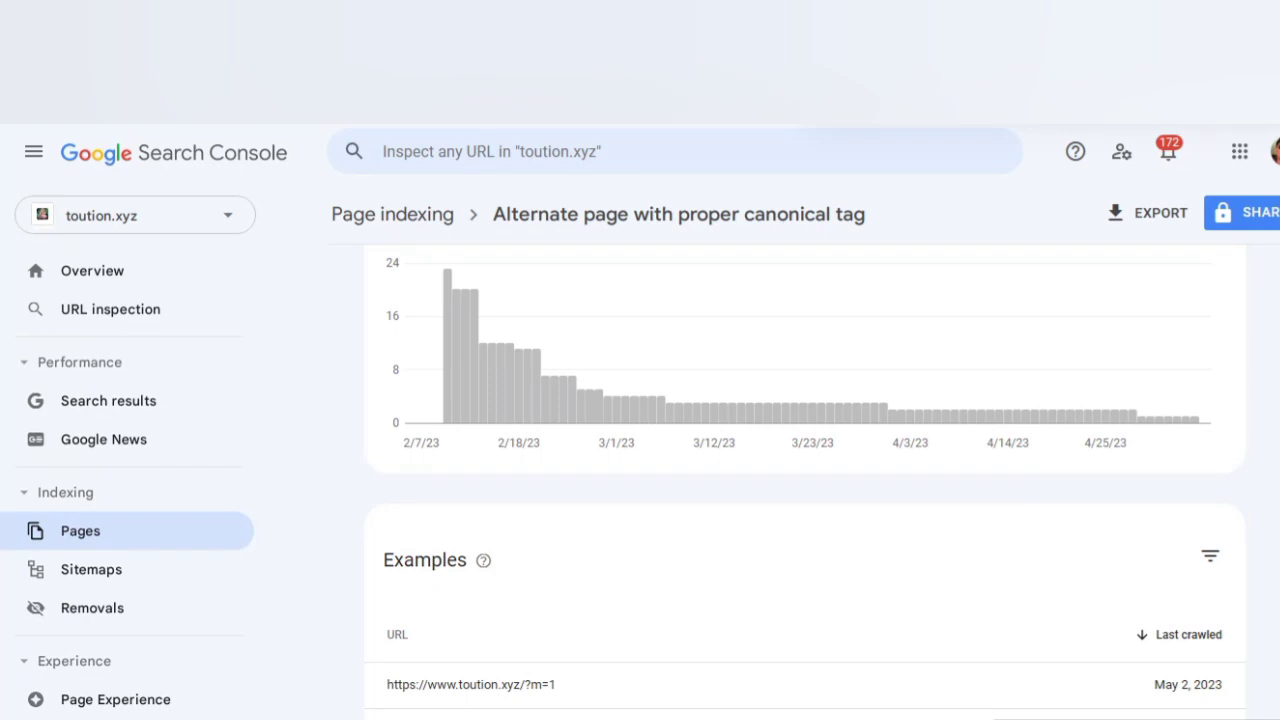
{"action": "scroll", "coordinate": [749, 531], "scroll_direction": "down", "scroll_amount": 1}
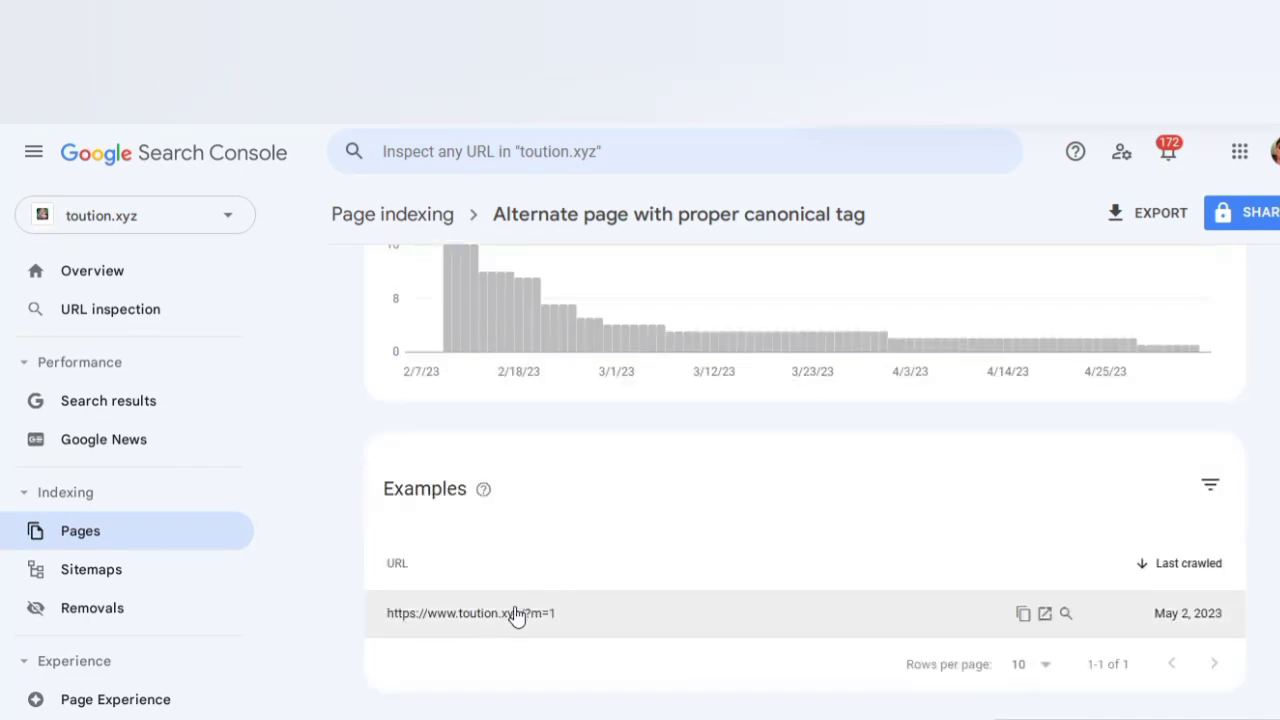
{"action": "left_click", "coordinate": [1019, 619]}
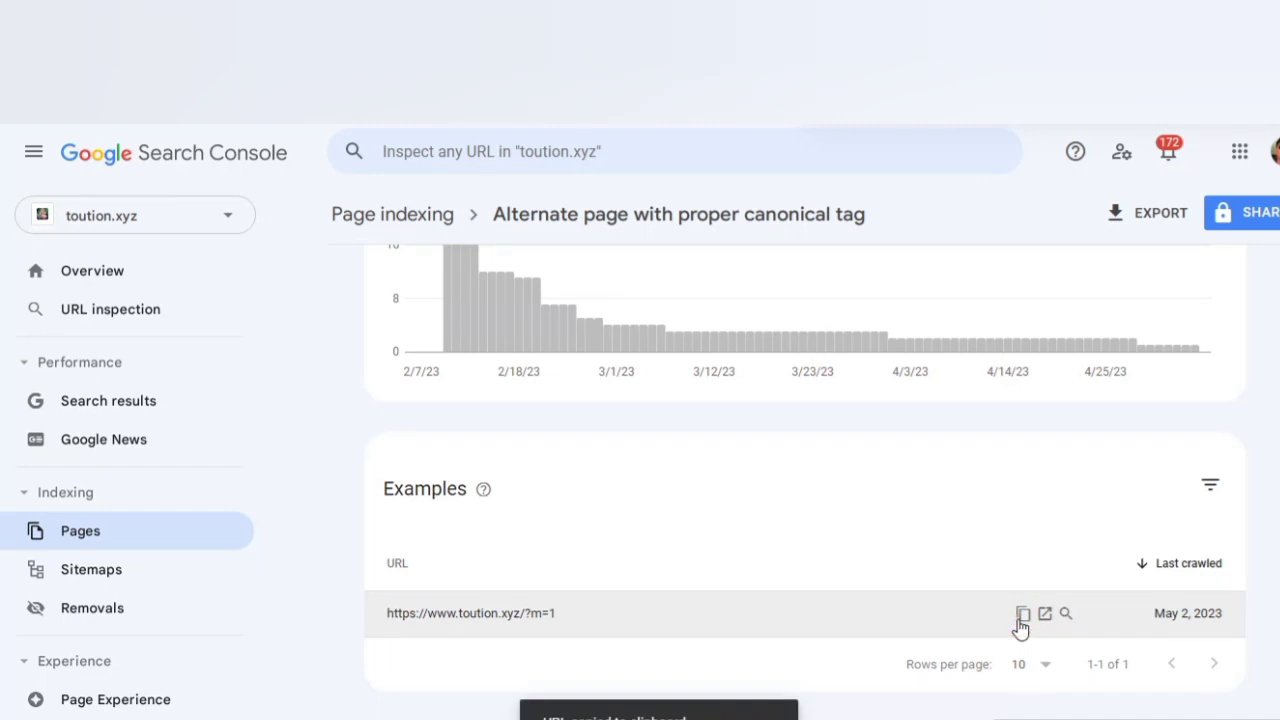
{"action": "left_click", "coordinate": [120, 311]}
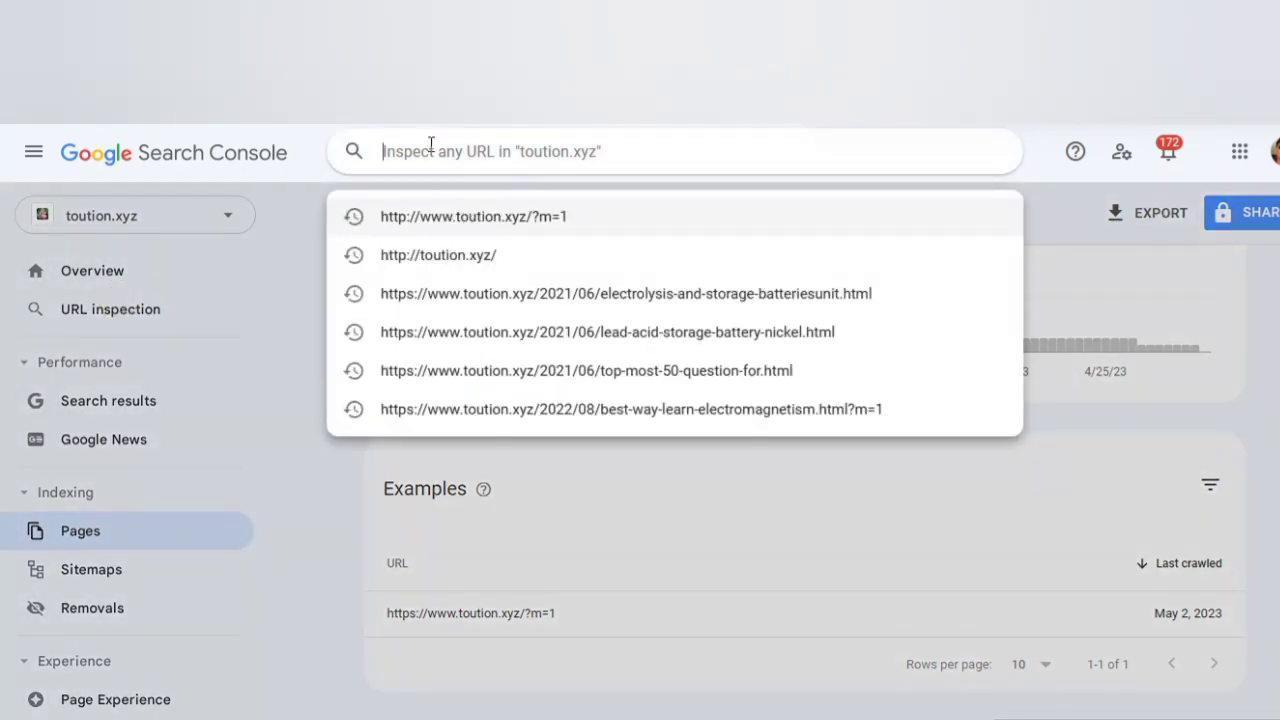
{"action": "key", "text": "ctrl+v"}
{"action": "key", "text": "Return"}
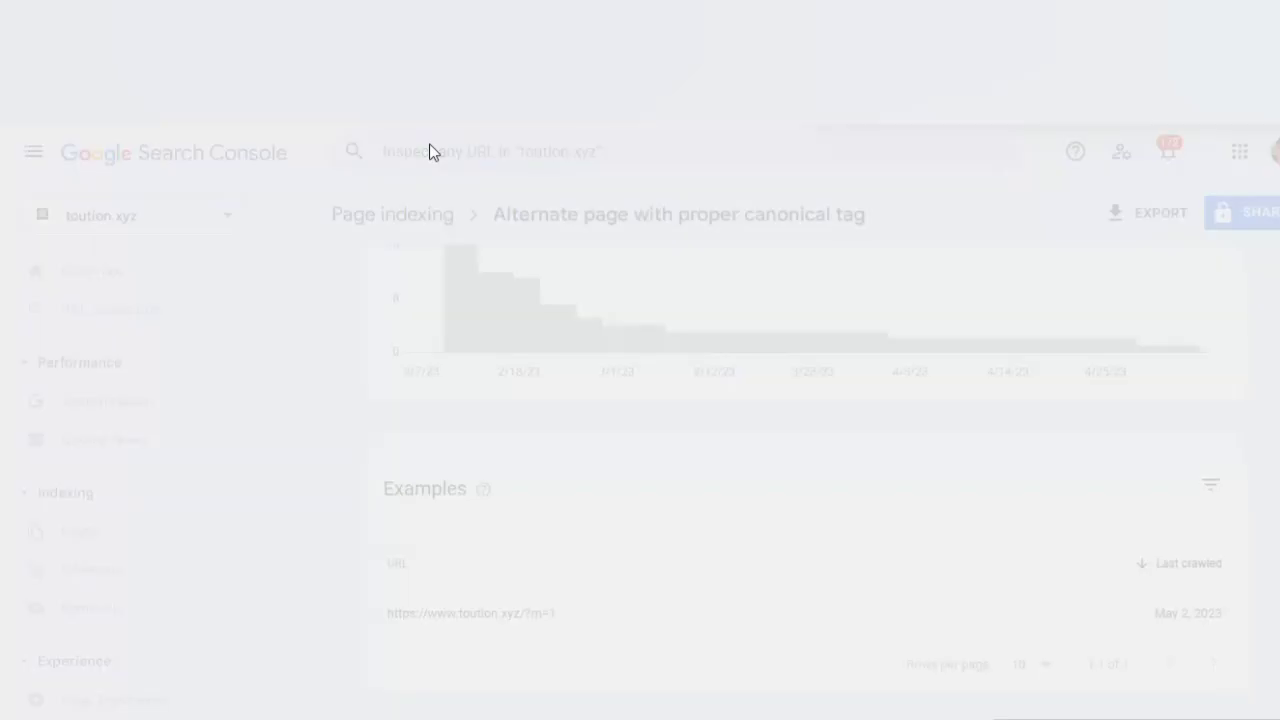
{"action": "scroll", "coordinate": [805, 480], "scroll_direction": "down", "scroll_amount": 5}
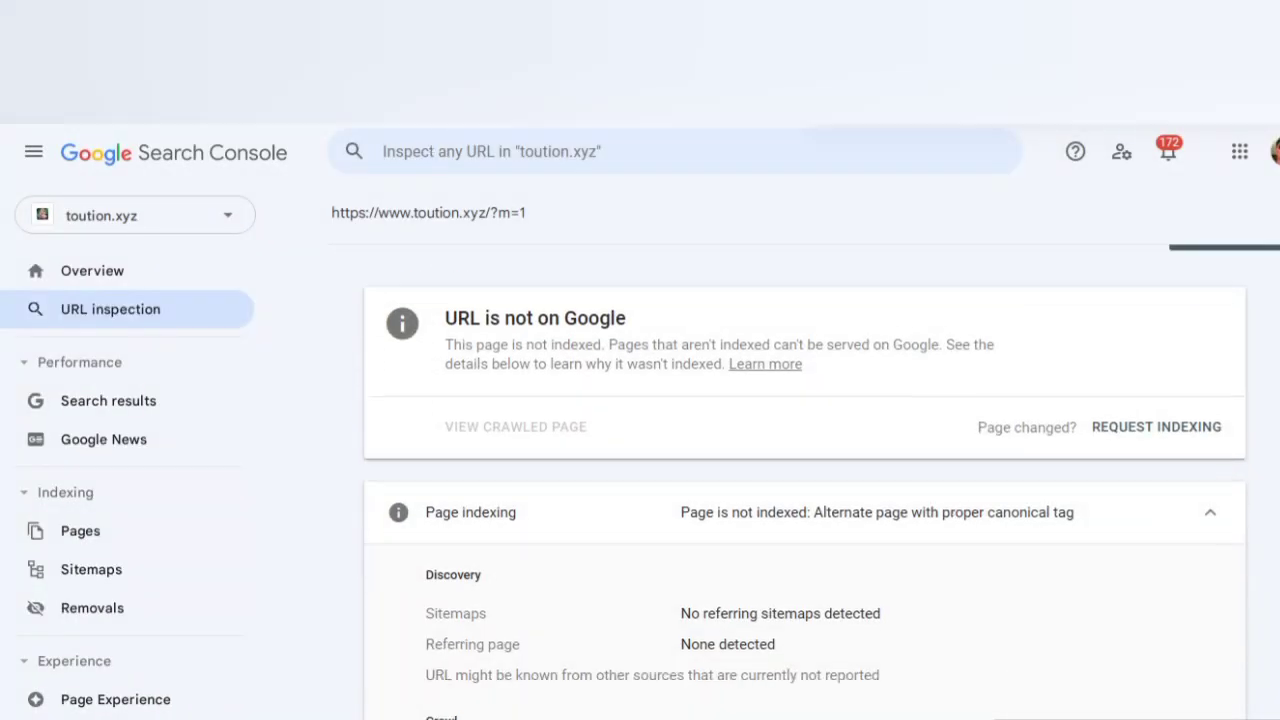
{"action": "left_click", "coordinate": [693, 592]}
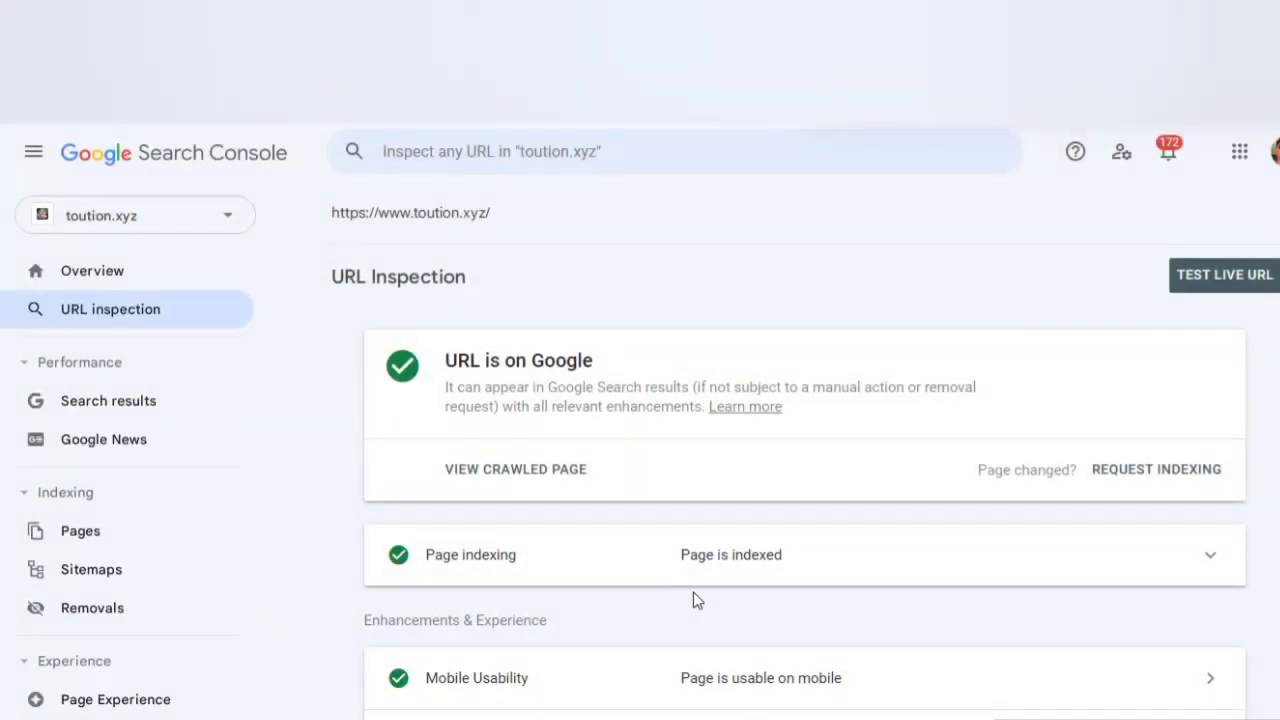
{"action": "scroll", "coordinate": [1258, 622], "scroll_direction": "down", "scroll_amount": 2}
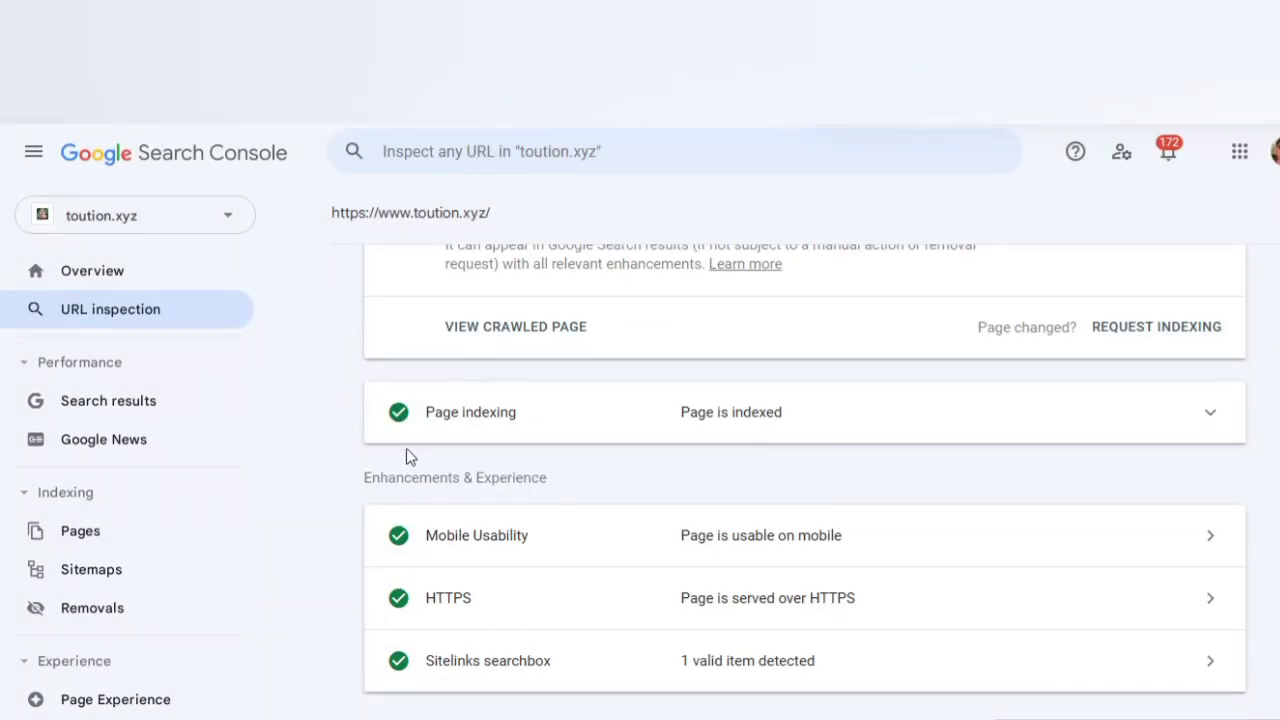
Return to the Page indexing report and start a new validation for the "Alternate page with proper canonical tag" issue.
{"action": "left_click", "coordinate": [119, 270]}
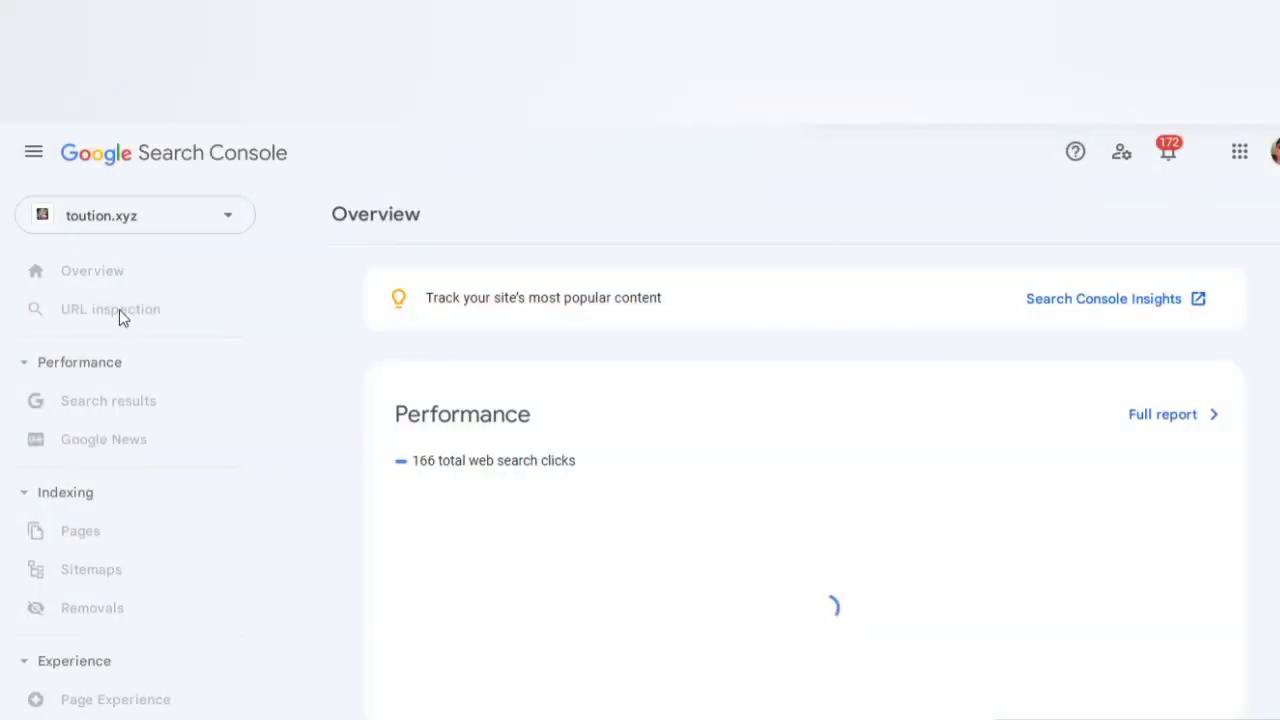
{"action": "left_click", "coordinate": [138, 523]}
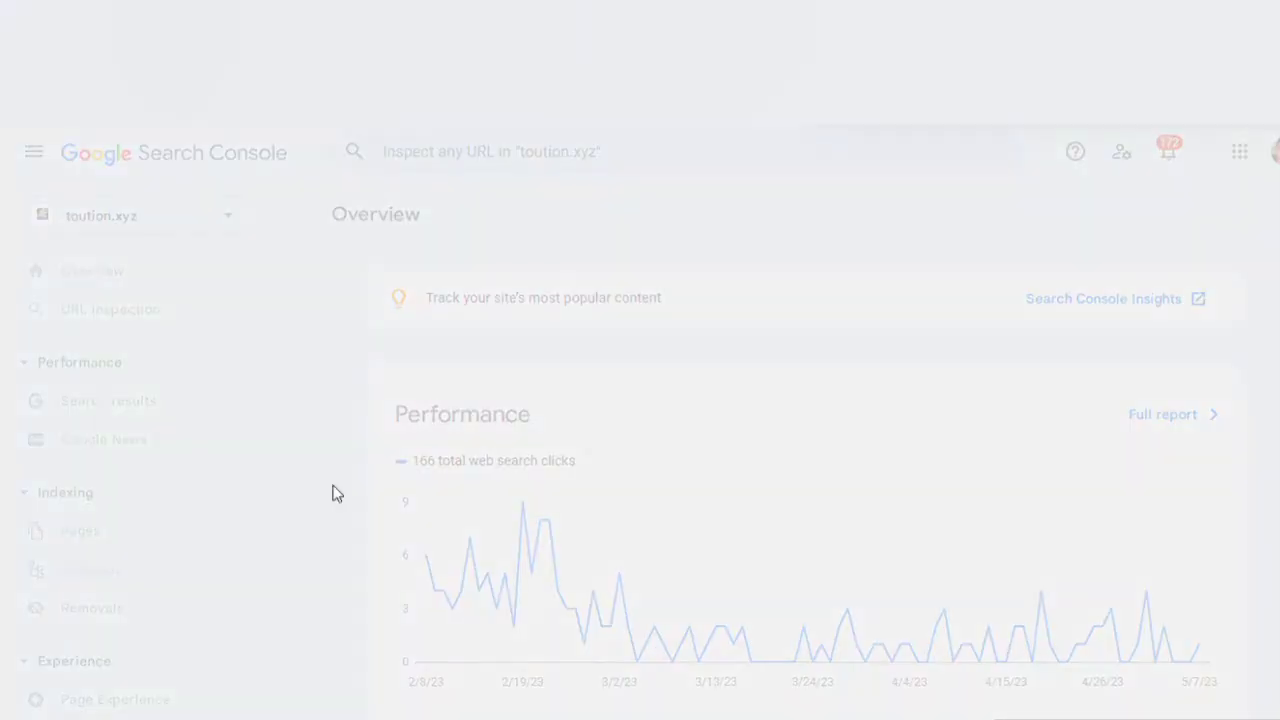
{"action": "scroll", "coordinate": [1270, 503], "scroll_direction": "down", "scroll_amount": 5}
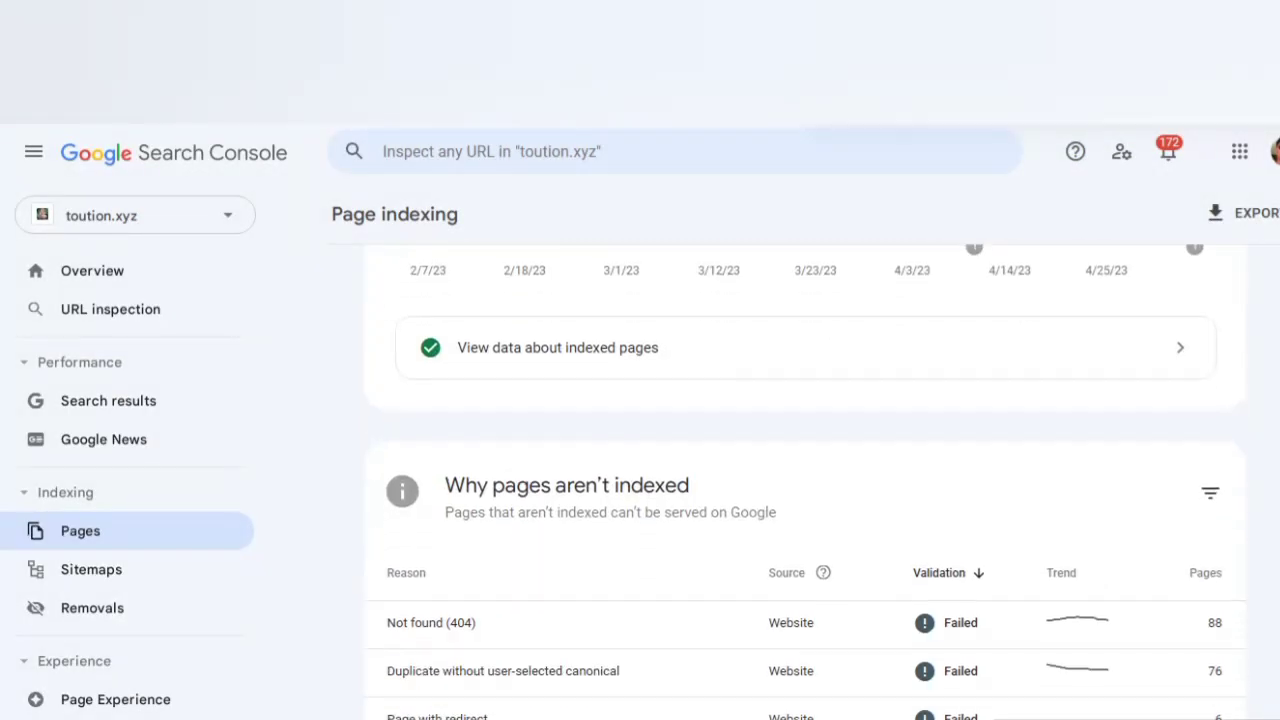
{"action": "scroll", "coordinate": [963, 477], "scroll_direction": "down", "scroll_amount": 3}
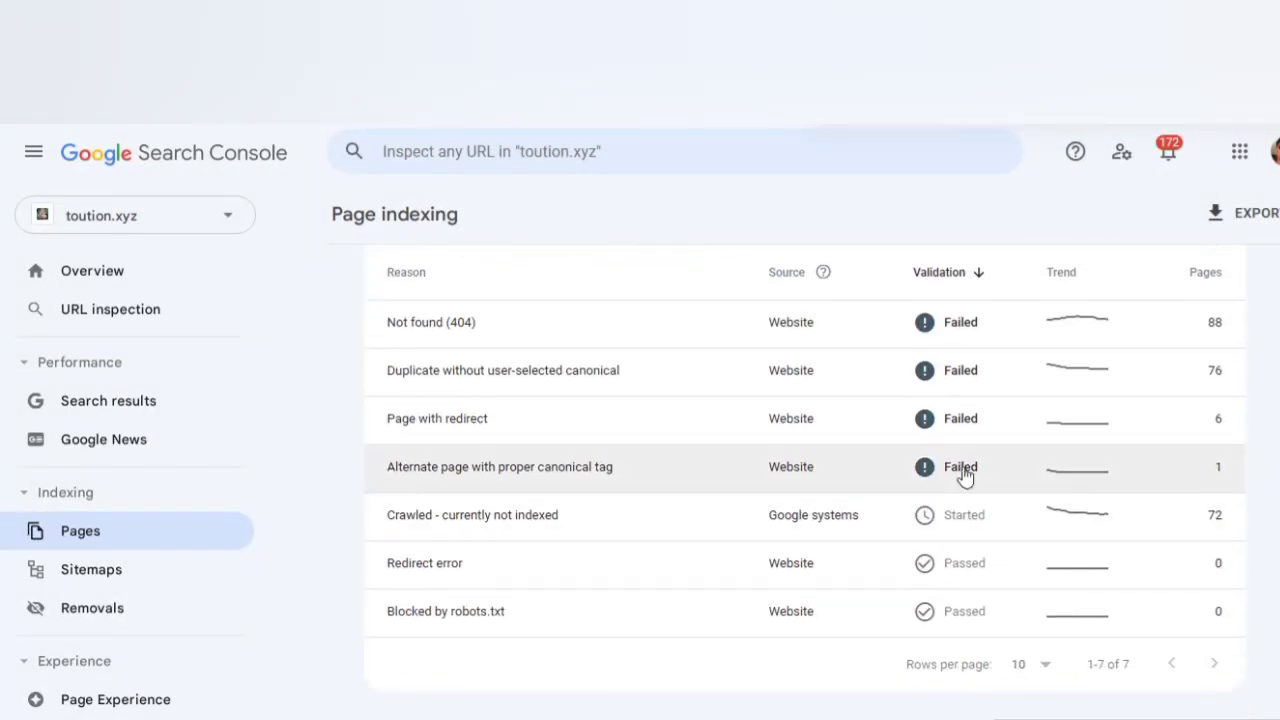
{"action": "left_click", "coordinate": [880, 483]}
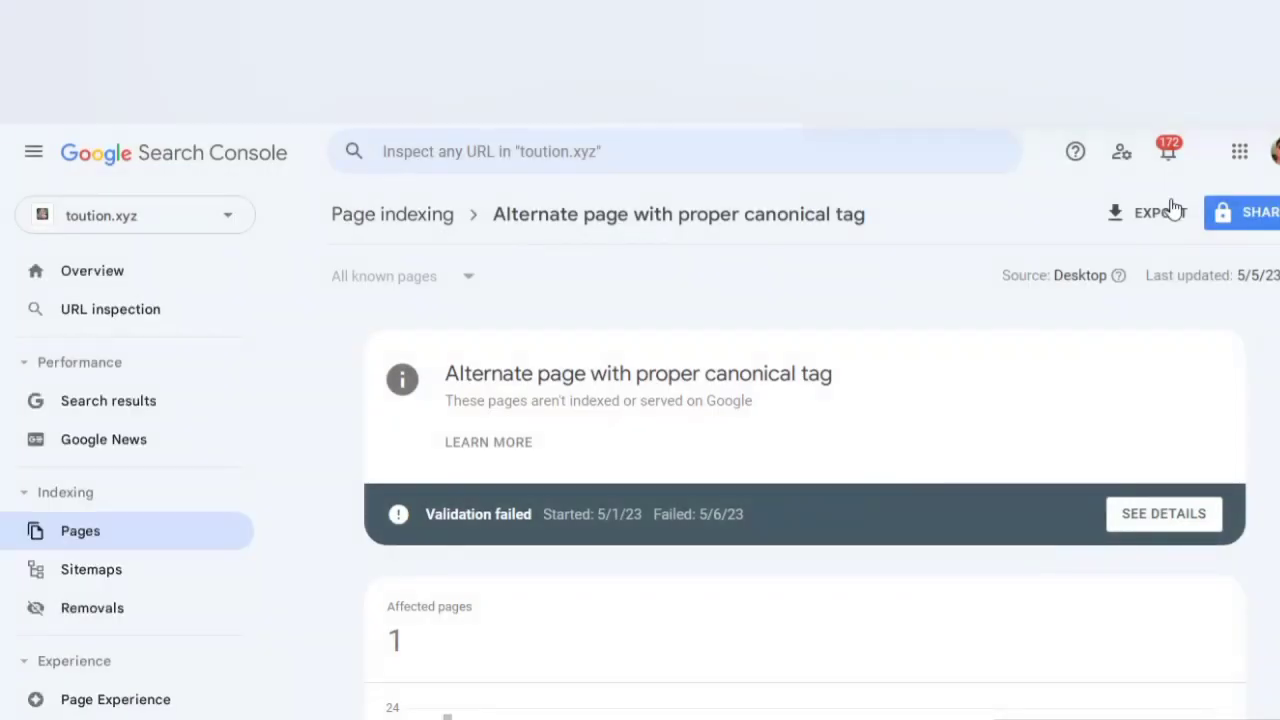
{"action": "left_click", "coordinate": [1162, 525]}
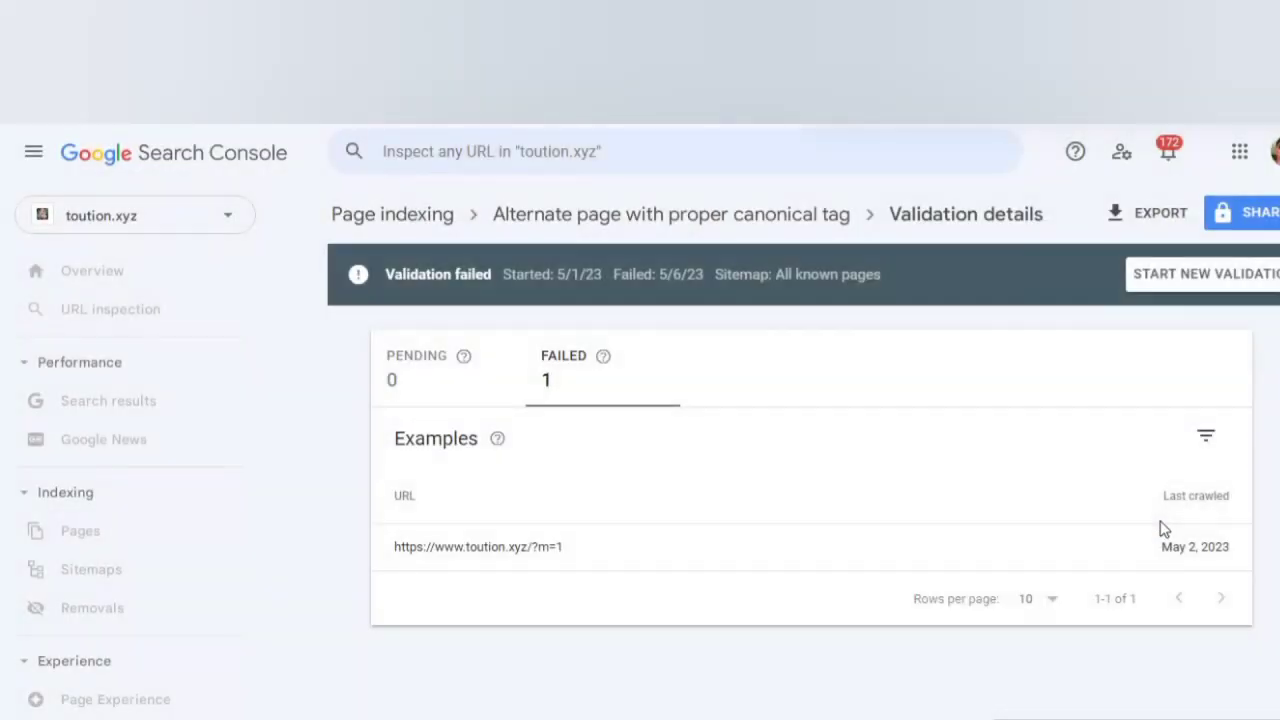
{"action": "left_click", "coordinate": [1204, 275]}
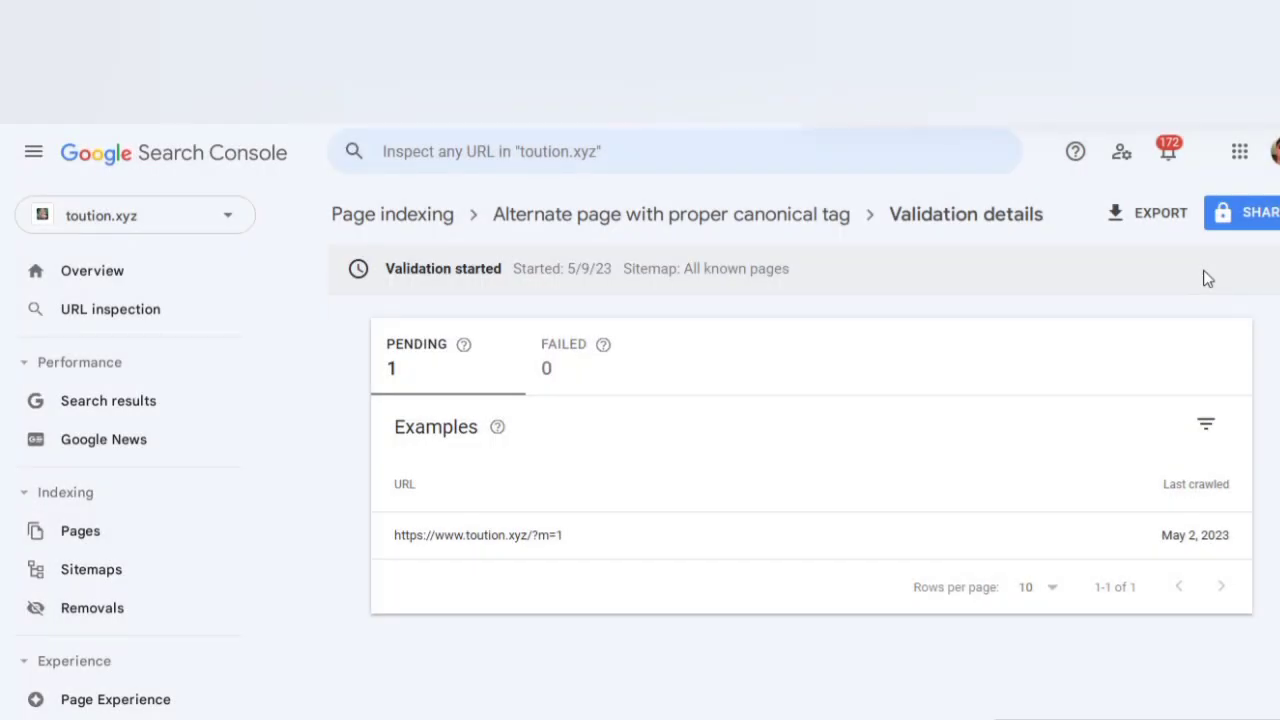
Return to the Page indexing report and open the "Page with redirect" issue to review its example URLs.
{"action": "left_click", "coordinate": [84, 531]}
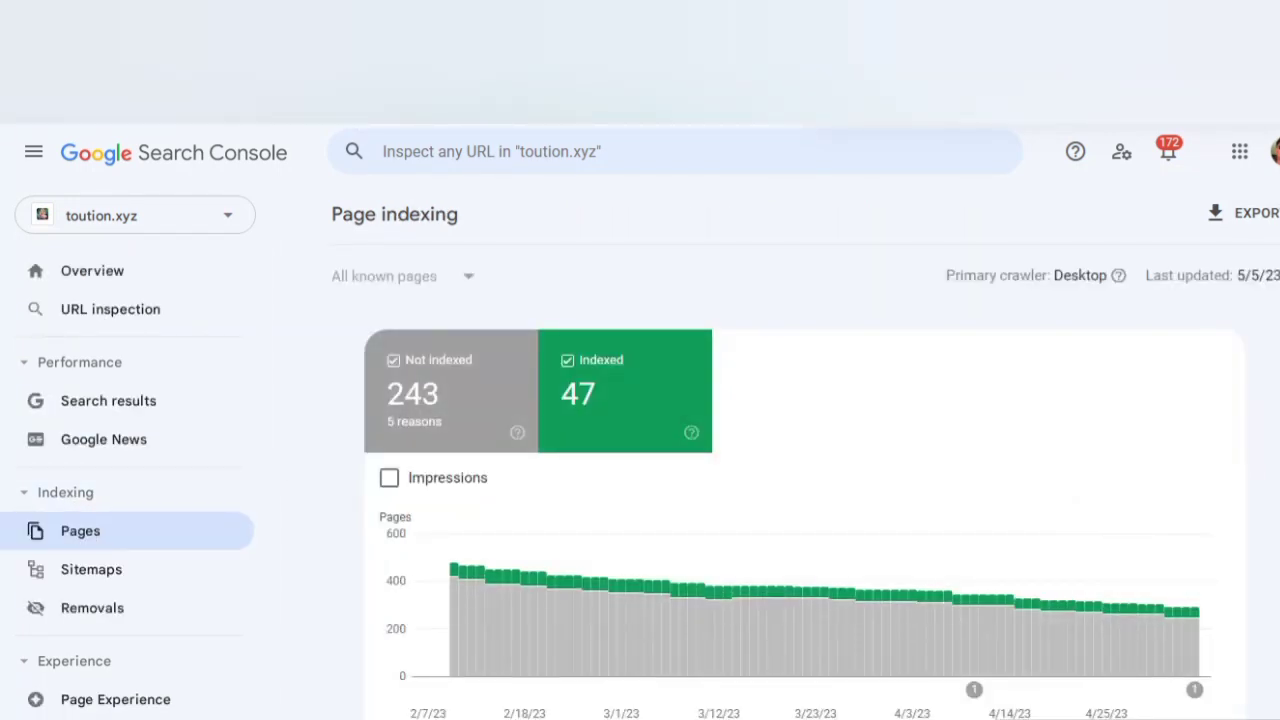
{"action": "scroll", "coordinate": [805, 480], "scroll_direction": "down", "scroll_amount": 4}
{"action": "scroll", "coordinate": [731, 334], "scroll_direction": "down", "scroll_amount": 4}
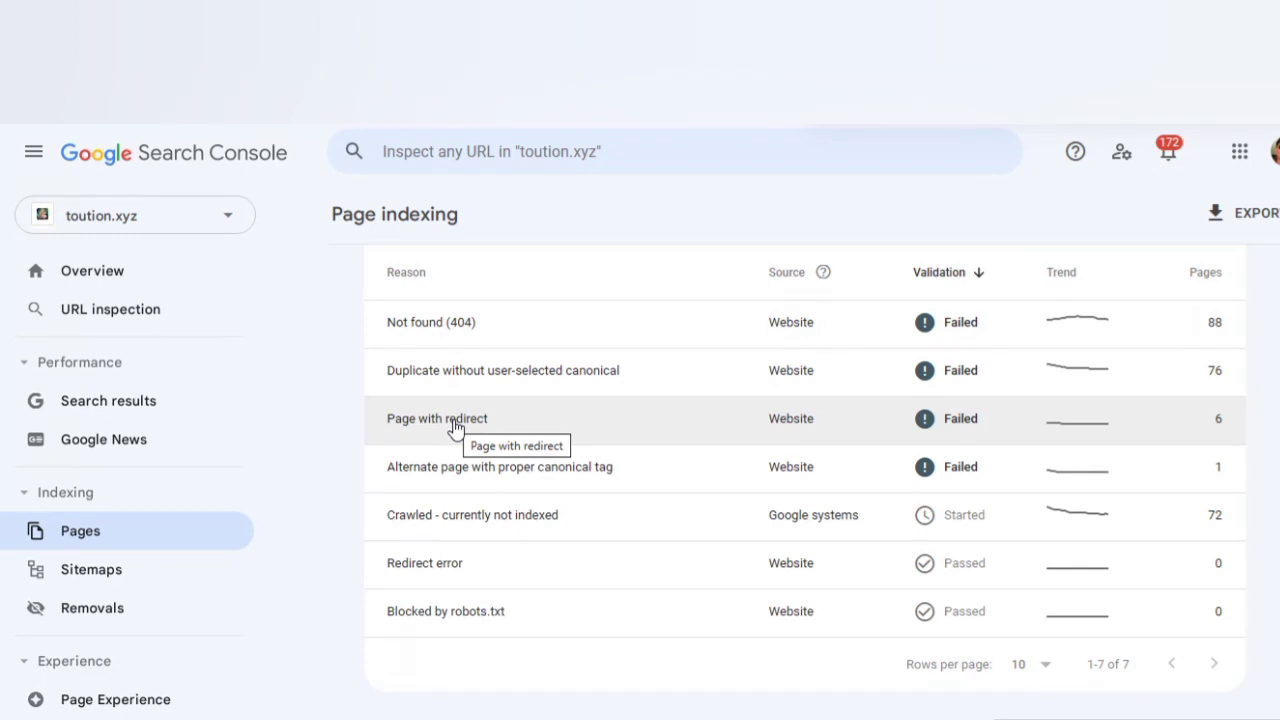
{"action": "left_click", "coordinate": [701, 413]}
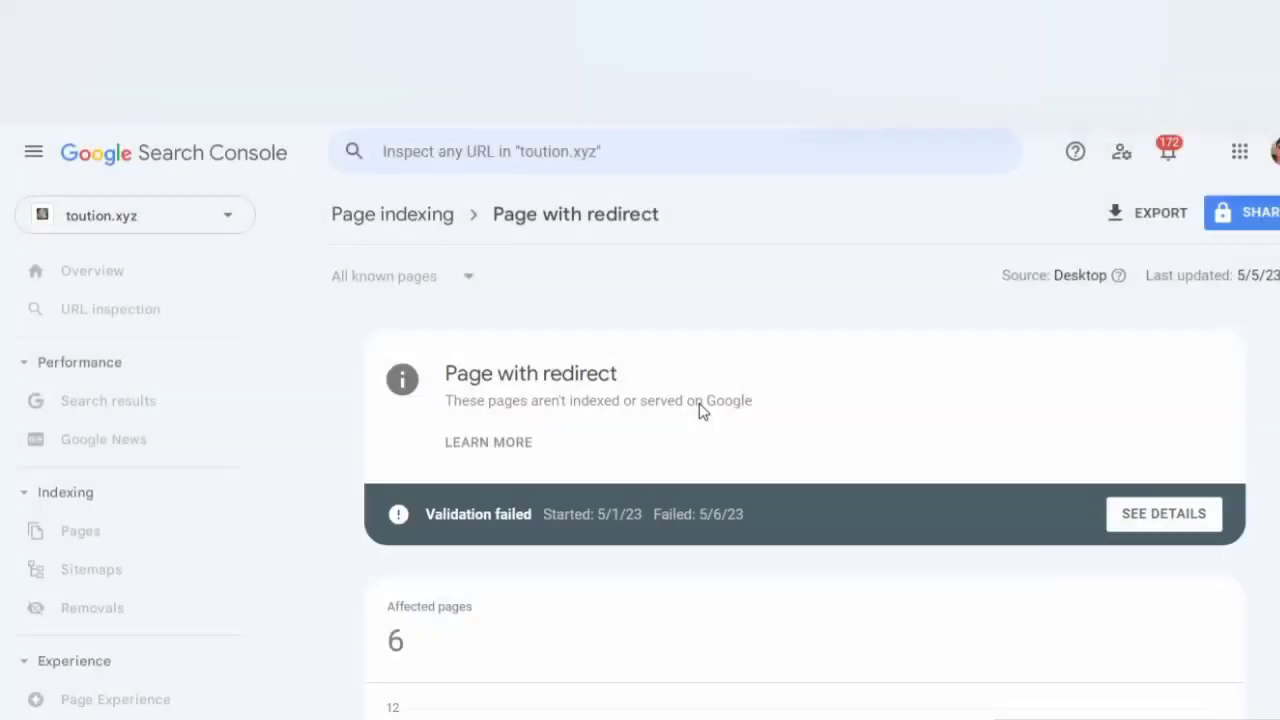
{"action": "scroll", "coordinate": [700, 400], "scroll_direction": "down", "scroll_amount": 5}
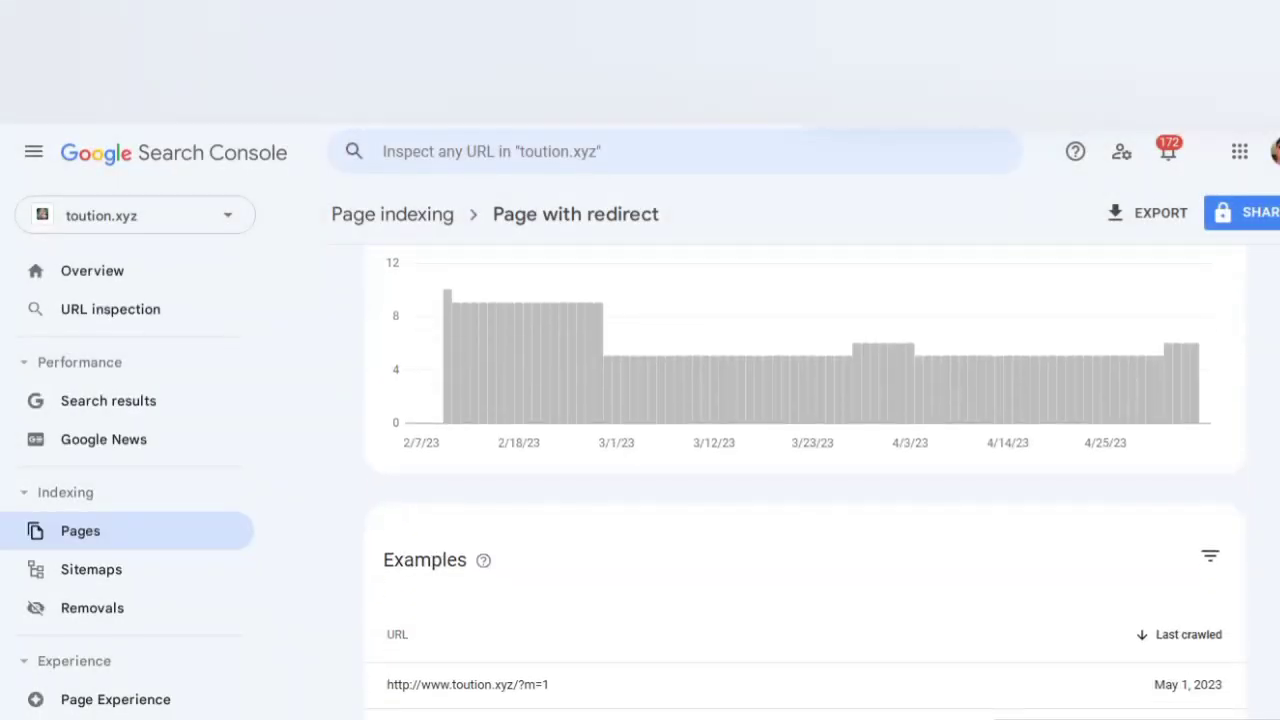
{"action": "scroll", "coordinate": [513, 532], "scroll_direction": "down", "scroll_amount": 3}
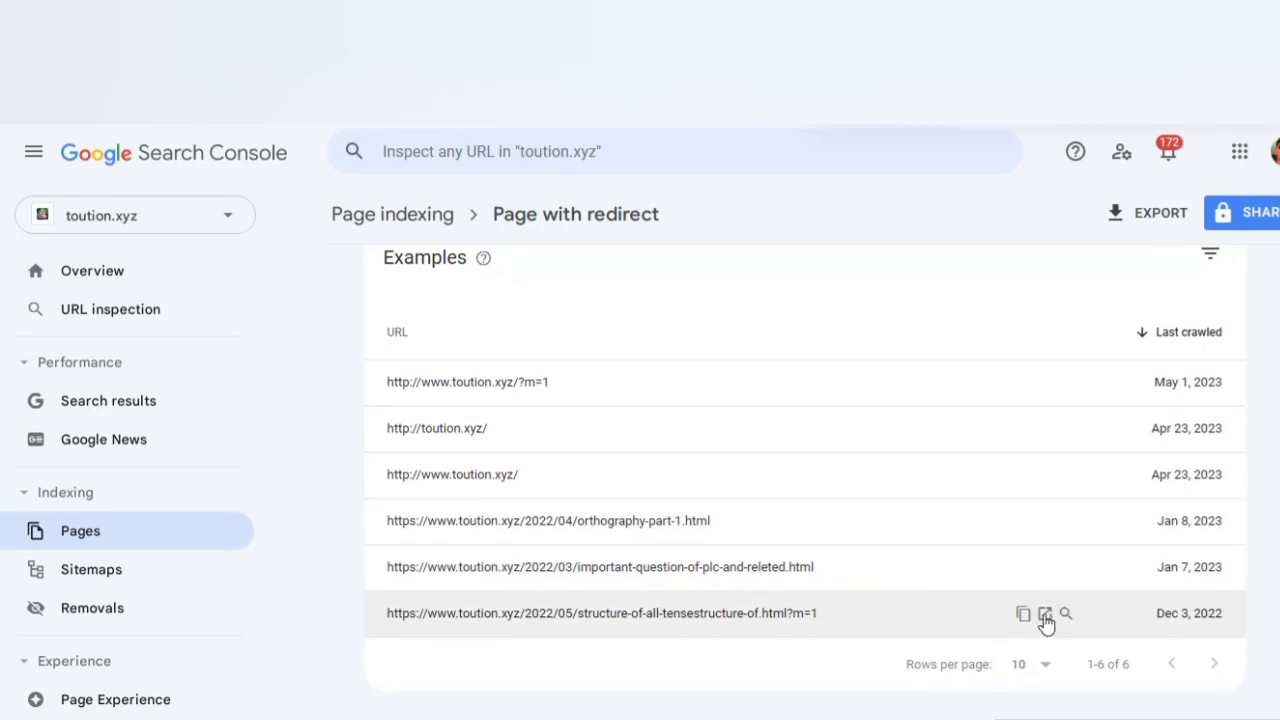
Open the structure-of-all-tensestructure-of.html?m=1 and important-question-of-plc-and-releted.html examples on the live site to check them, returning to the issue after each.
{"action": "left_click", "coordinate": [1052, 611]}
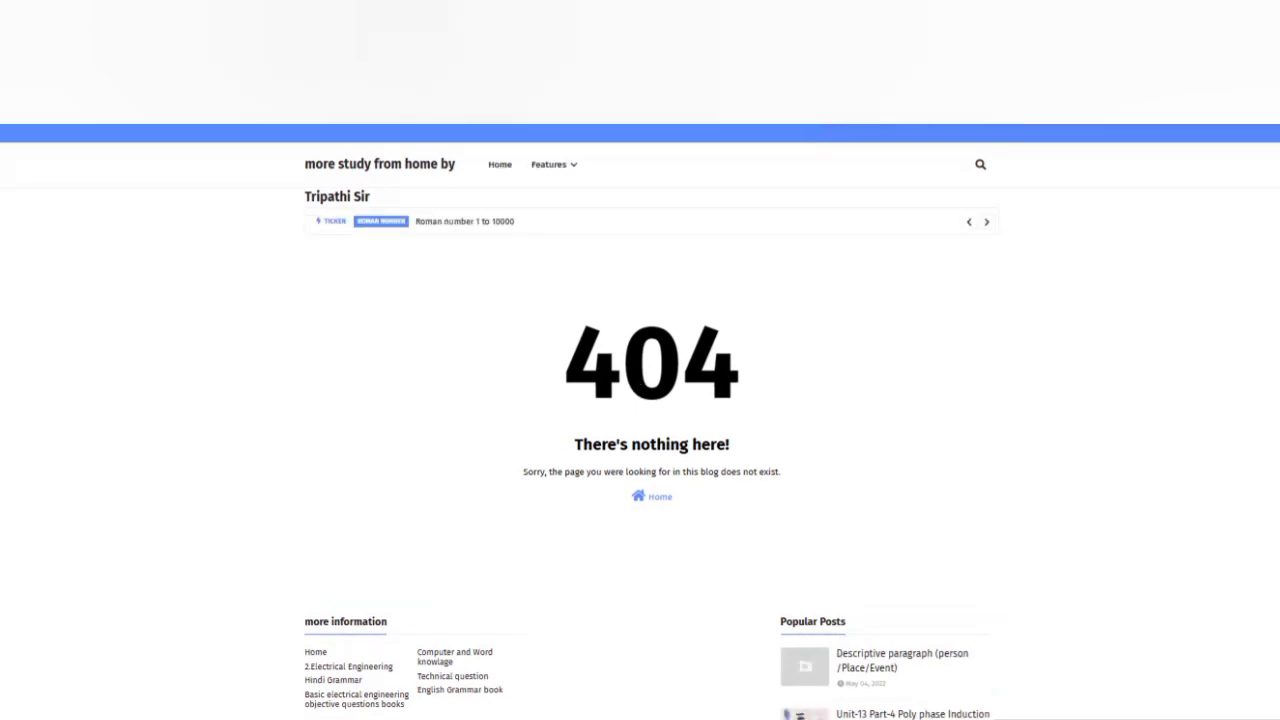
{"action": "key", "text": "ctrl+shift+Tab"}
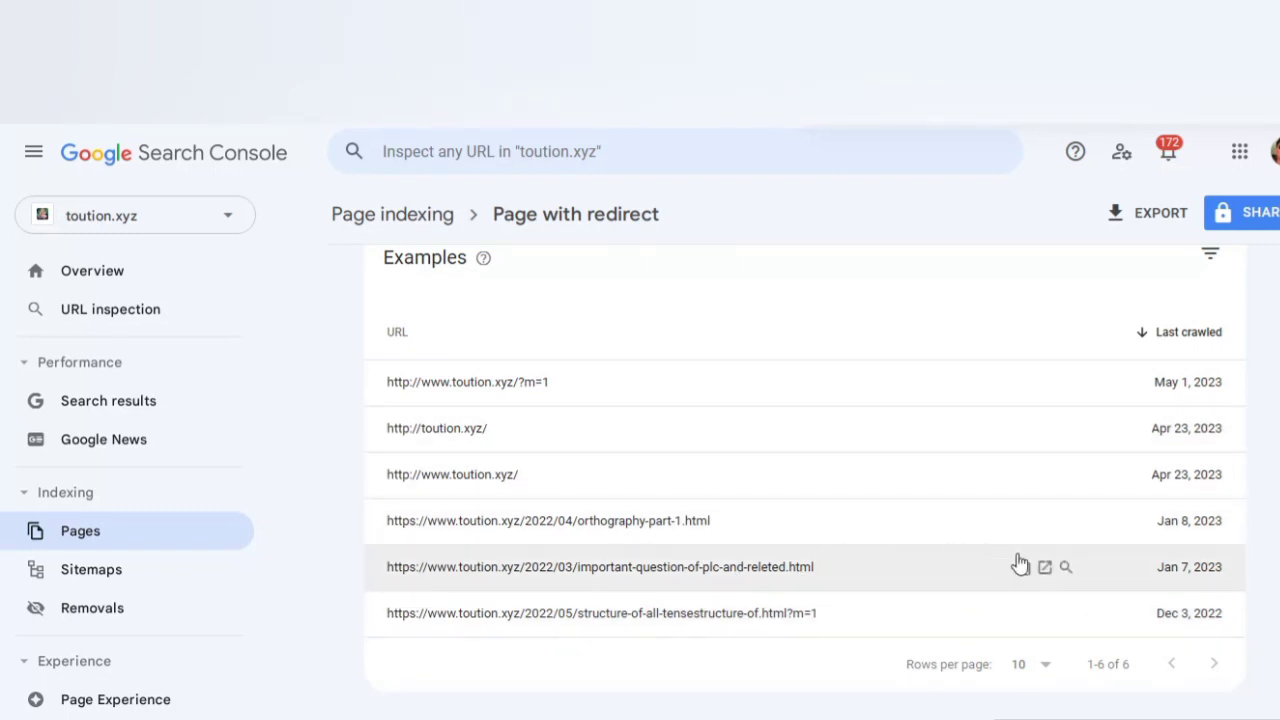
{"action": "left_click", "coordinate": [1040, 578]}
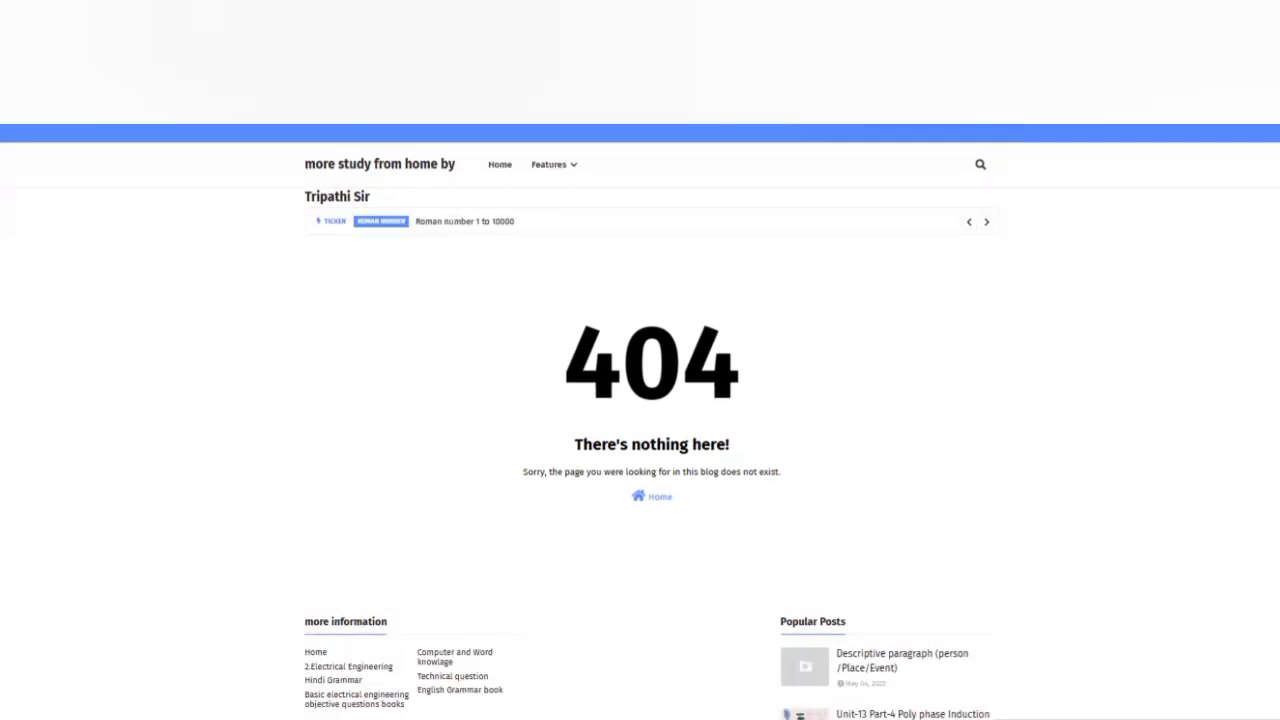
{"action": "left_click", "coordinate": [275, 20]}
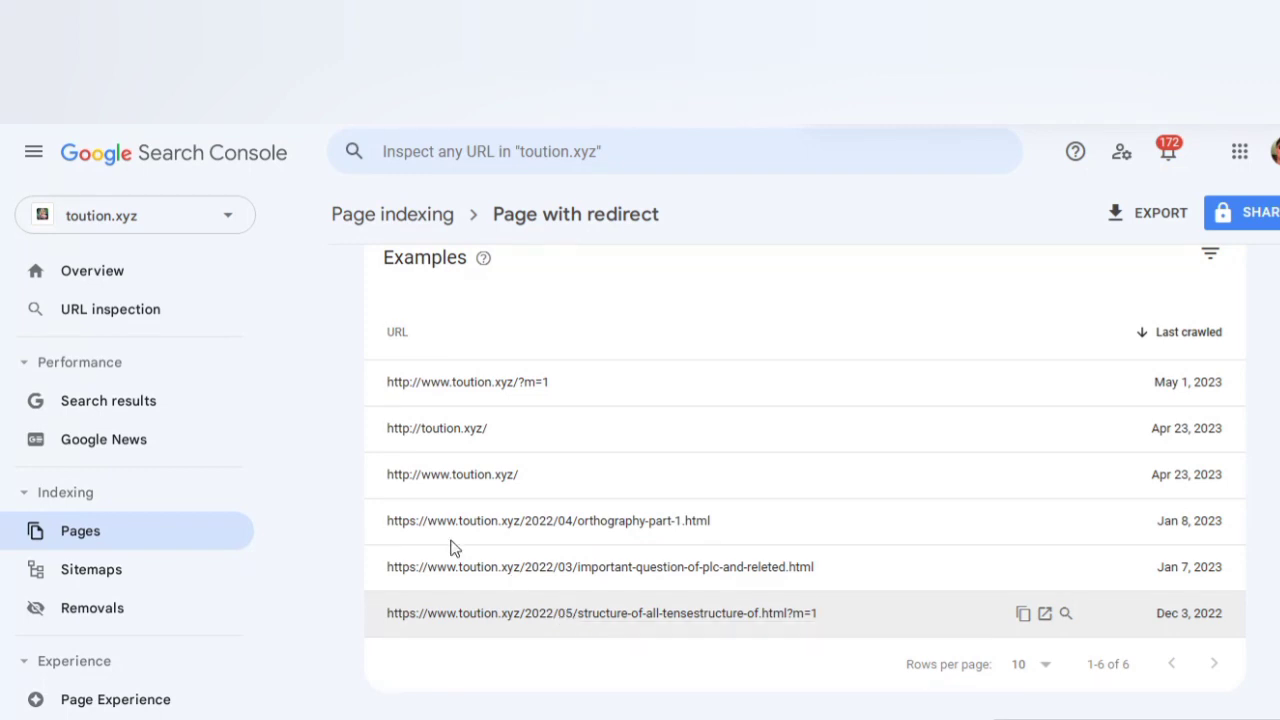
Go back to the Page indexing report and open the "Duplicate without user-selected canonical" issue to review its example URLs.
{"action": "left_click", "coordinate": [170, 536]}
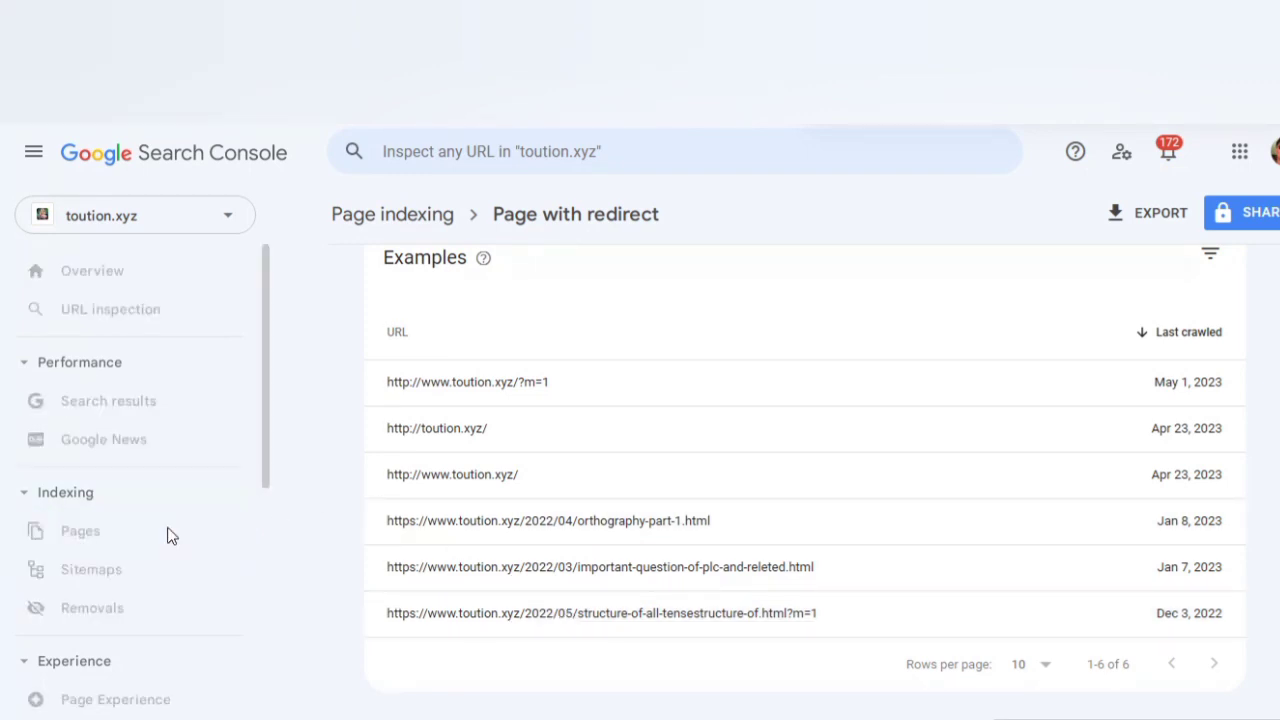
{"action": "scroll", "coordinate": [1111, 463], "scroll_direction": "down", "scroll_amount": 2}
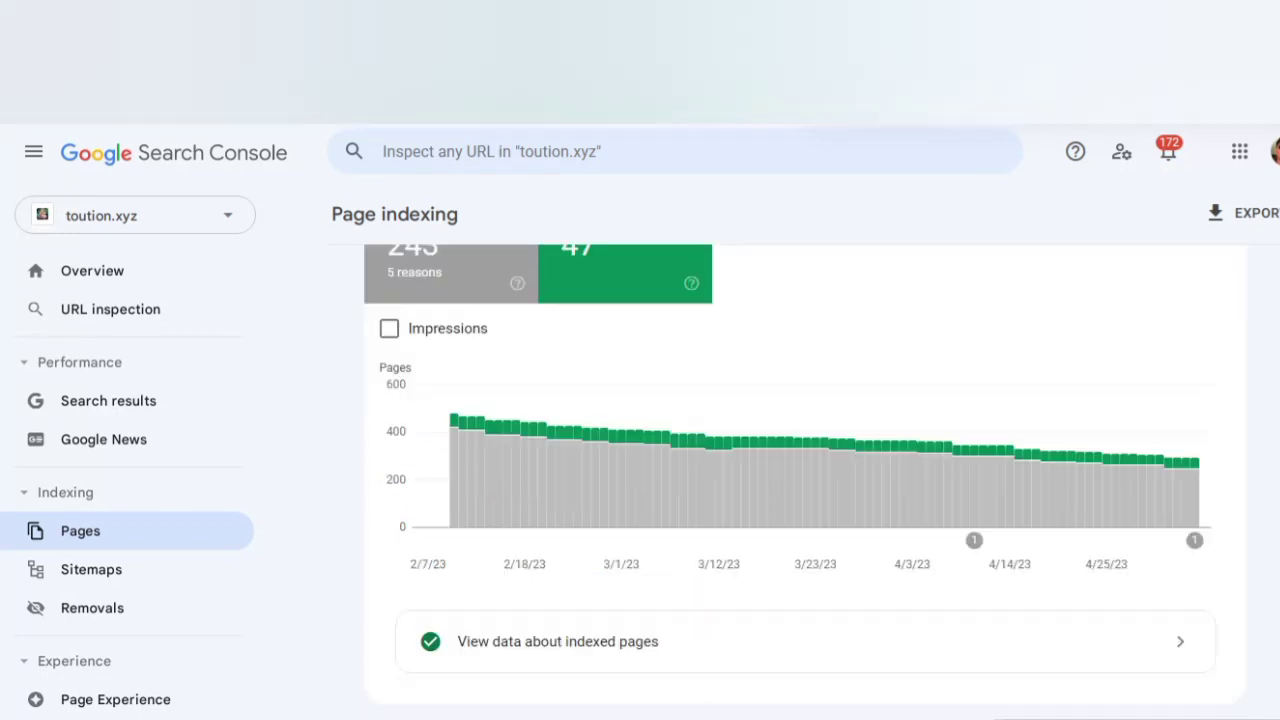
{"action": "scroll", "coordinate": [805, 480], "scroll_direction": "down", "scroll_amount": 3}
{"action": "scroll", "coordinate": [769, 437], "scroll_direction": "down", "scroll_amount": 3}
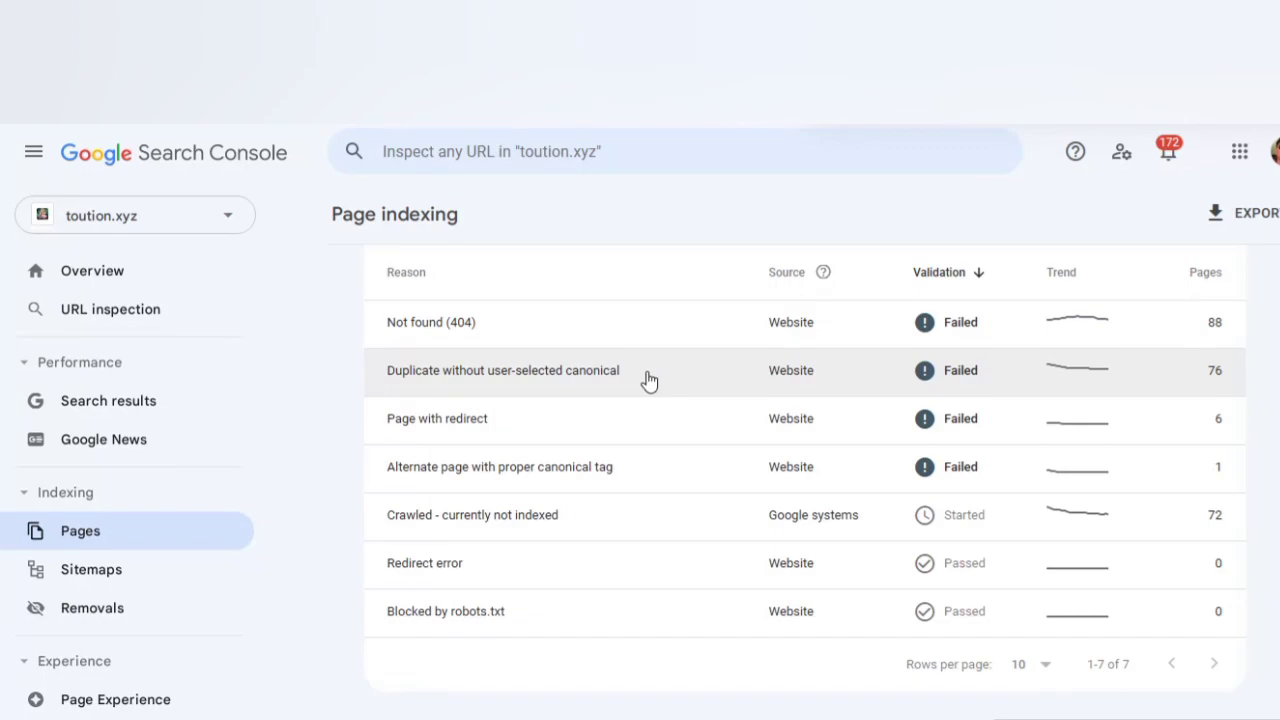
{"action": "left_click", "coordinate": [648, 378]}
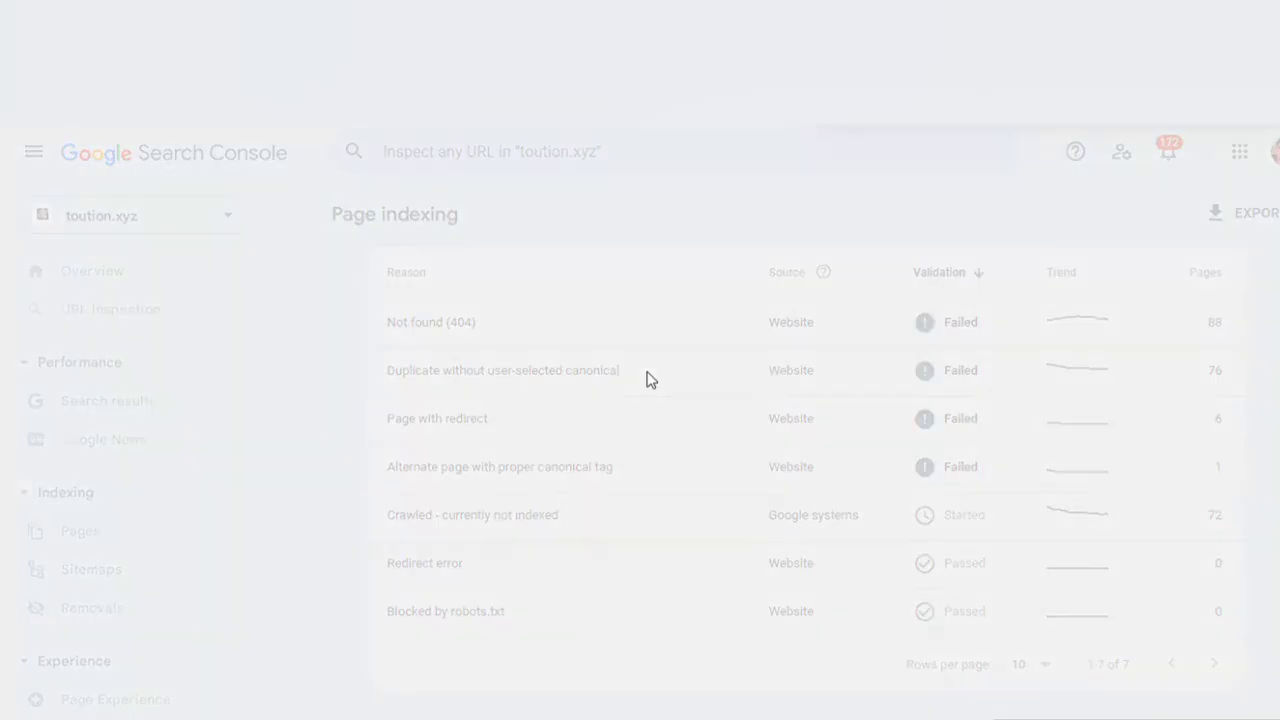
{"action": "scroll", "coordinate": [472, 442], "scroll_direction": "down", "scroll_amount": 5}
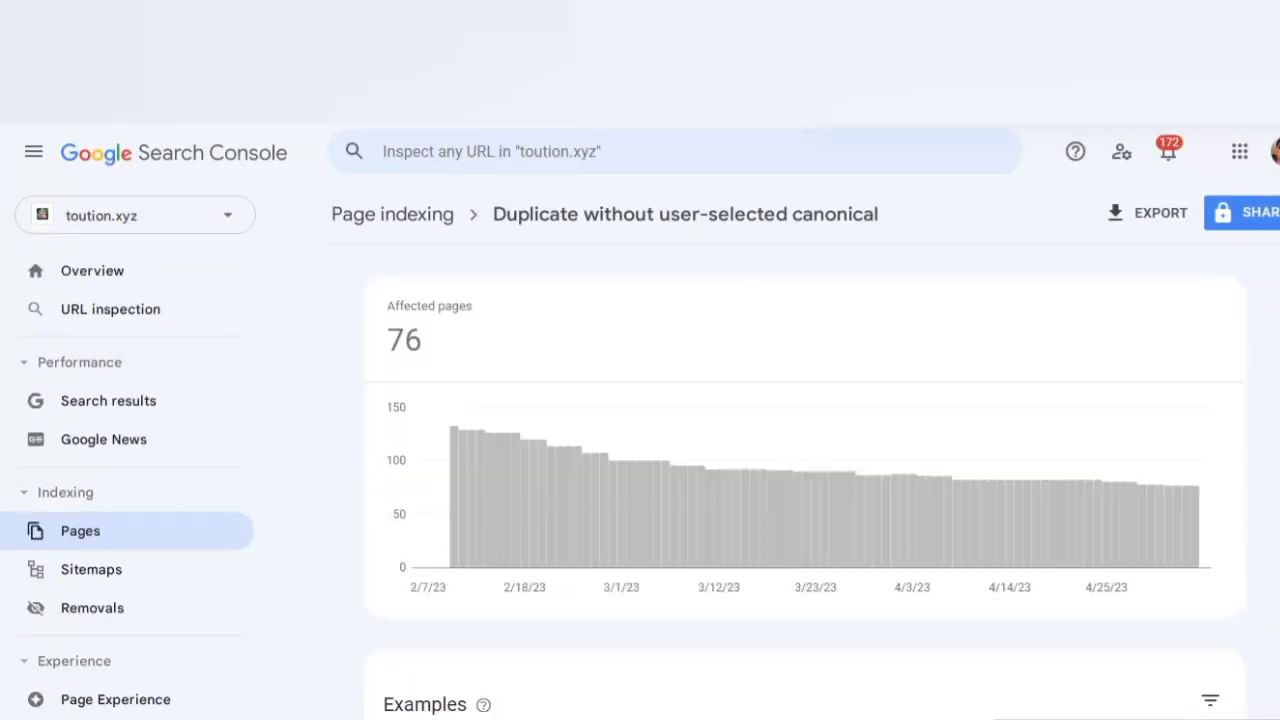
{"action": "scroll", "coordinate": [742, 463], "scroll_direction": "down", "scroll_amount": 5}
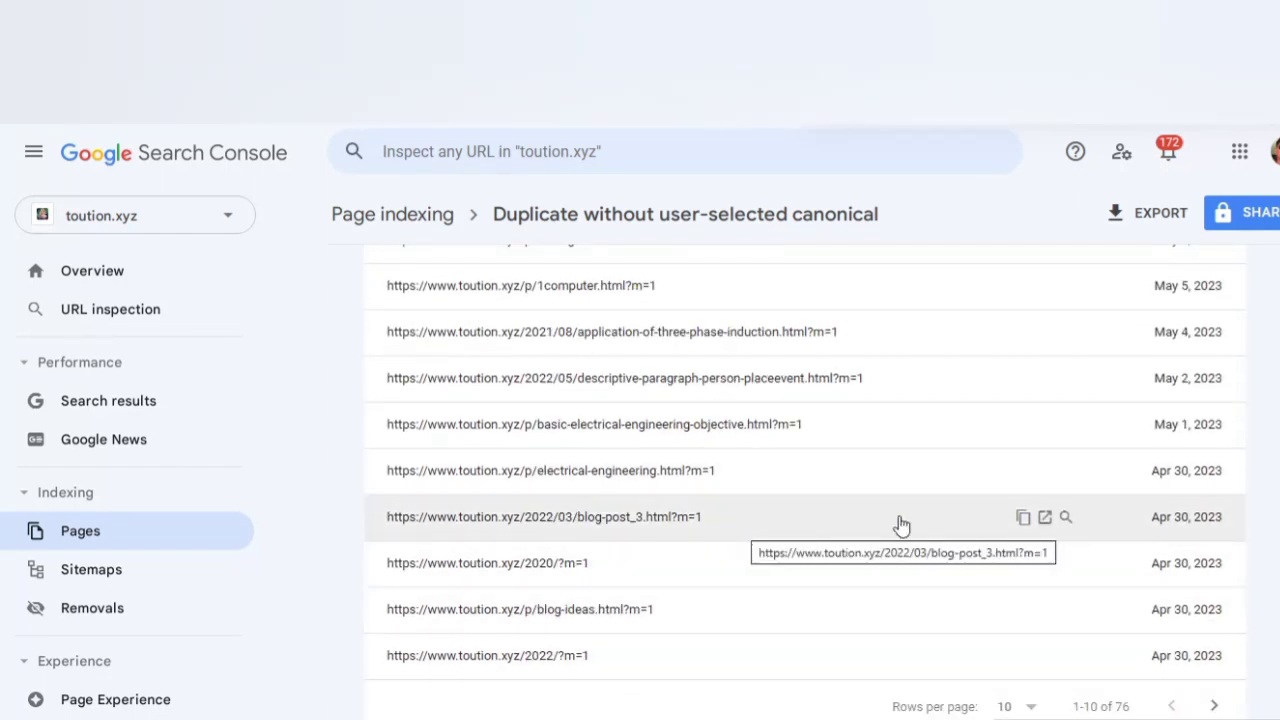
Open the example page /2022/03/blog-post_3.html?m=1 on the live site, read through its content, and return to the issue's example list.
{"action": "left_click", "coordinate": [1044, 519]}
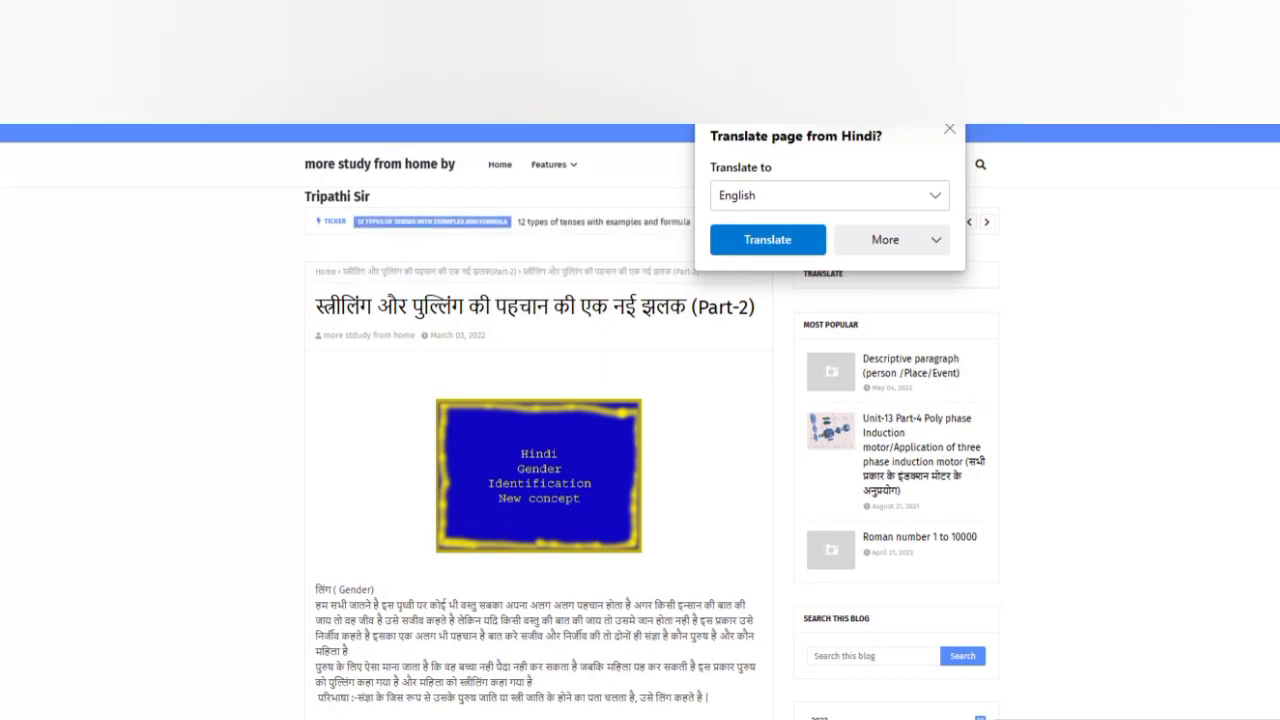
{"action": "scroll", "coordinate": [1229, 414], "scroll_direction": "down", "scroll_amount": 5}
{"action": "scroll", "coordinate": [531, 423], "scroll_direction": "down", "scroll_amount": 10}
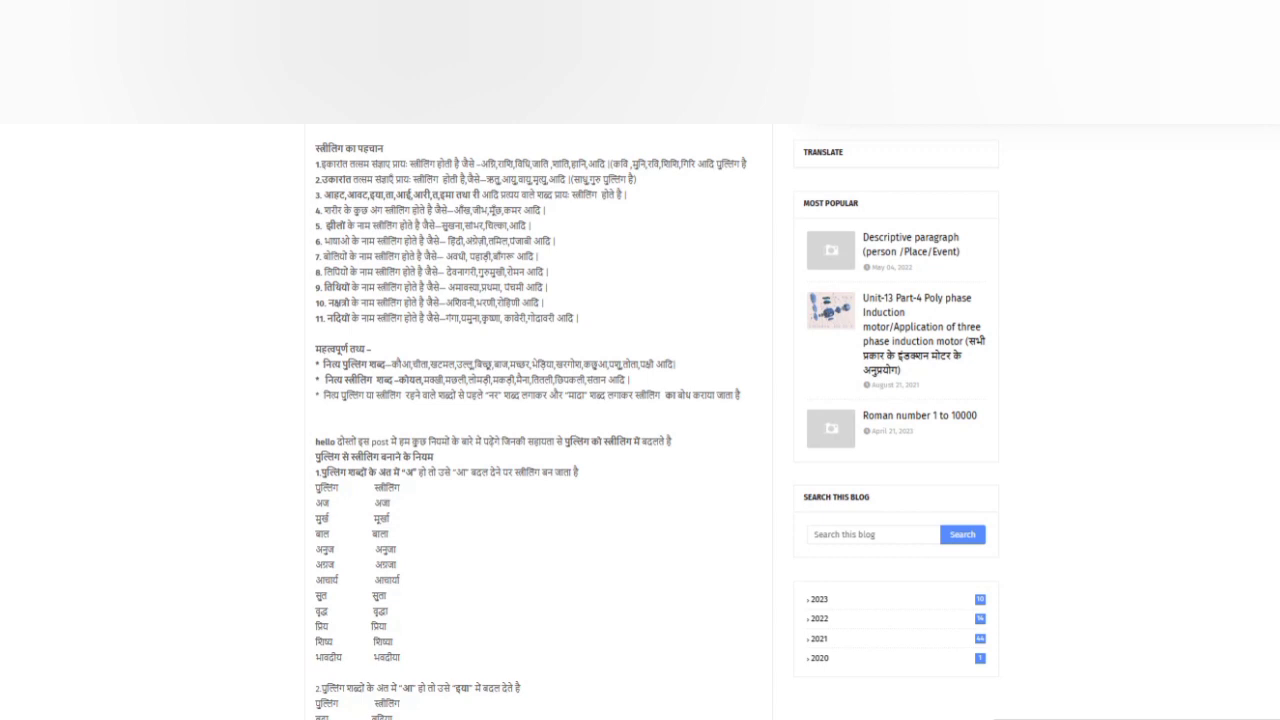
{"action": "scroll", "coordinate": [944, 416], "scroll_direction": "down", "scroll_amount": 8}
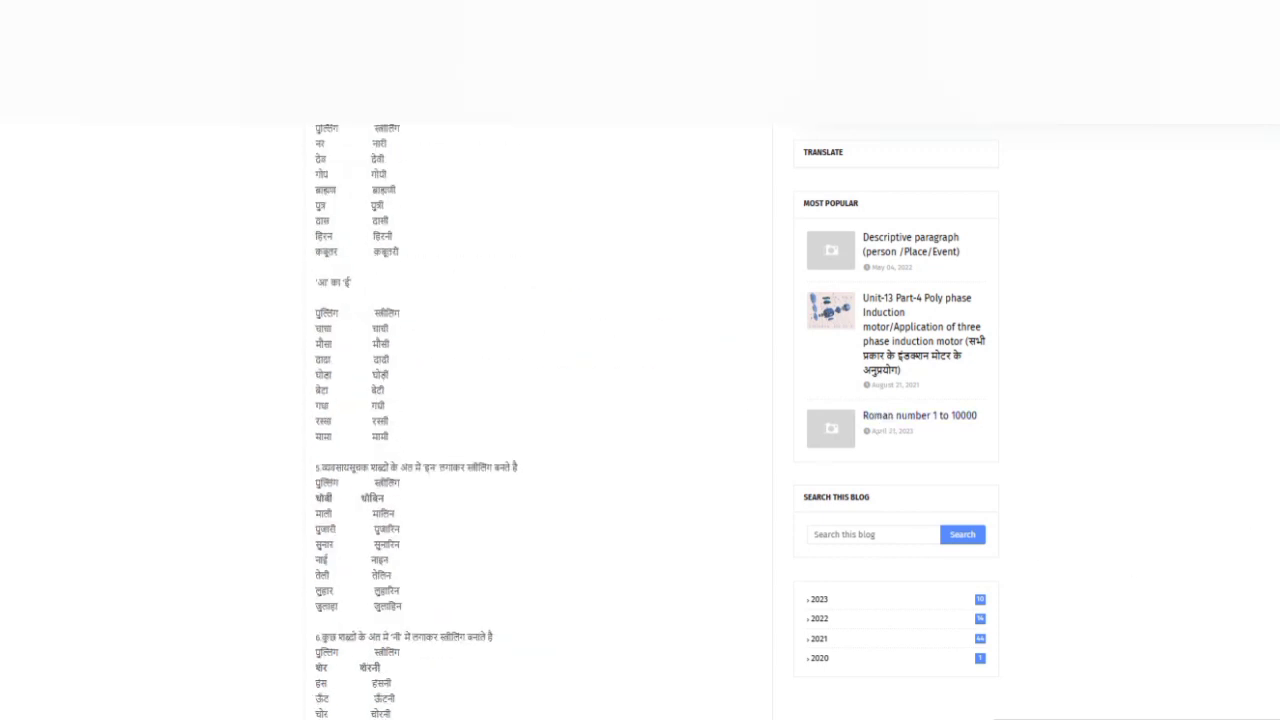
{"action": "scroll", "coordinate": [538, 420], "scroll_direction": "down", "scroll_amount": 1}
{"action": "scroll", "coordinate": [717, 494], "scroll_direction": "down", "scroll_amount": 5}
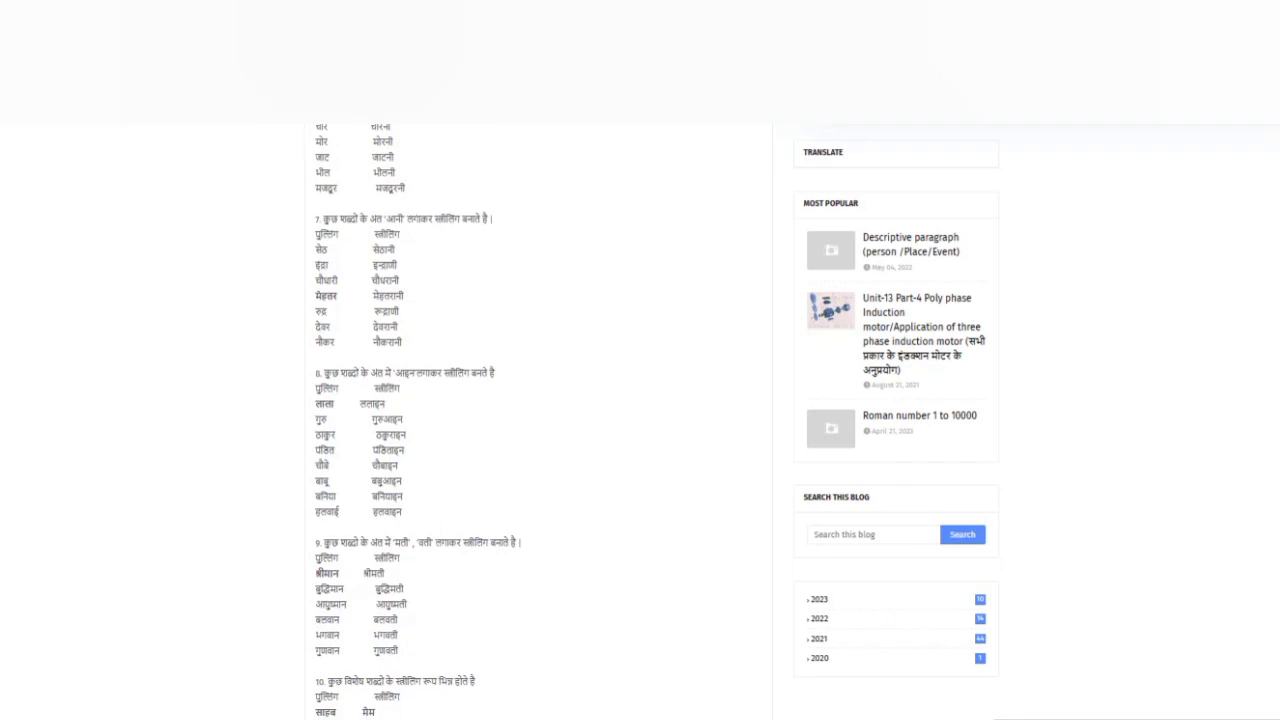
{"action": "left_click", "coordinate": [250, 108]}
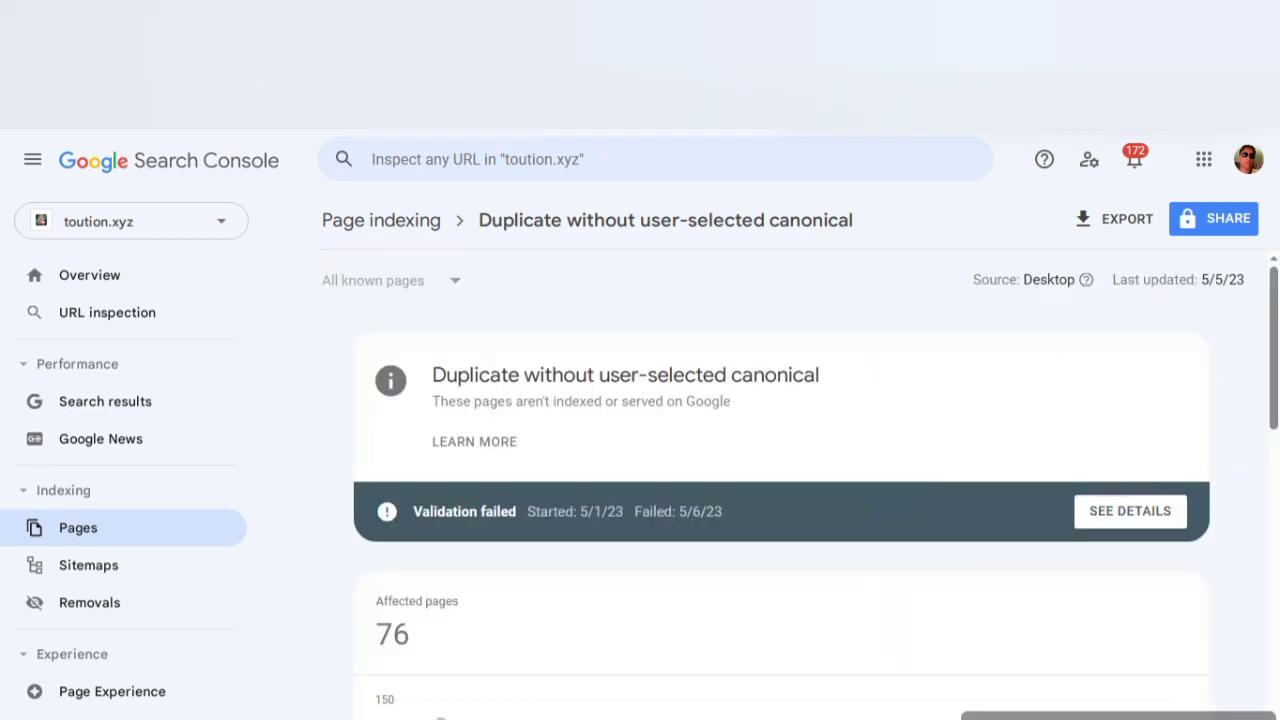
{"action": "scroll", "coordinate": [1152, 517], "scroll_direction": "down", "scroll_amount": 5}
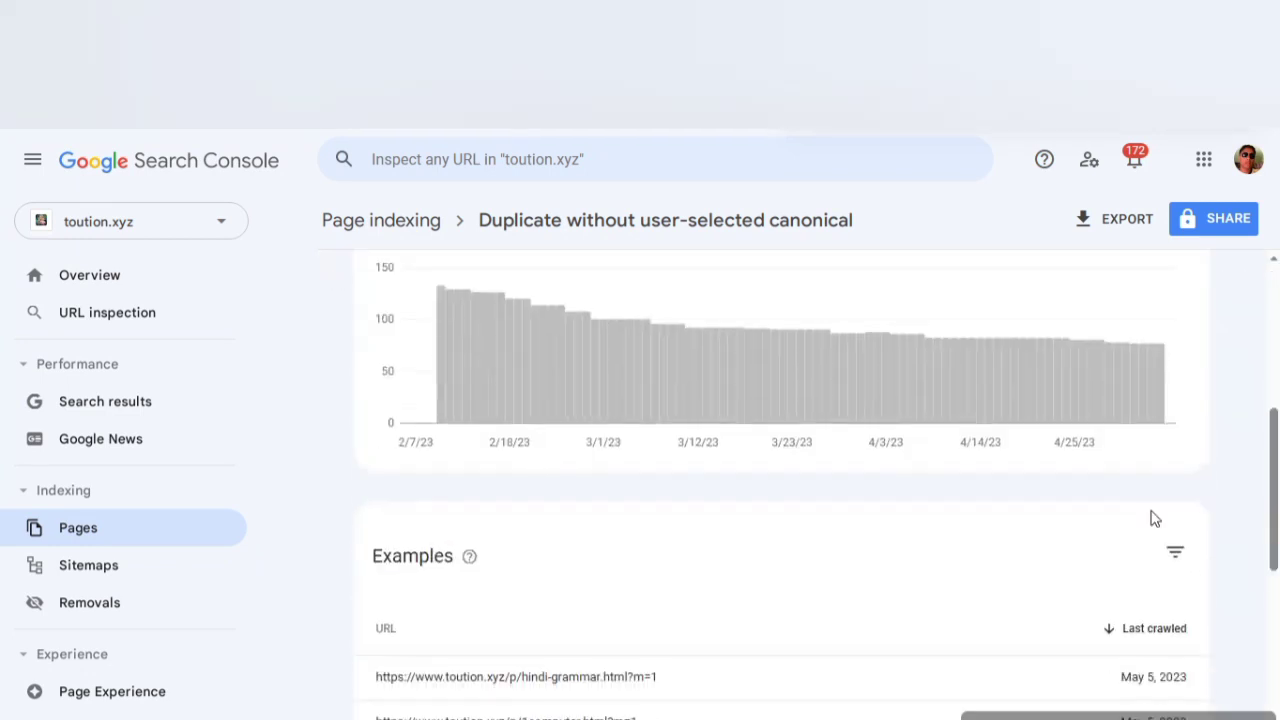
{"action": "scroll", "coordinate": [780, 490], "scroll_direction": "down", "scroll_amount": 5}
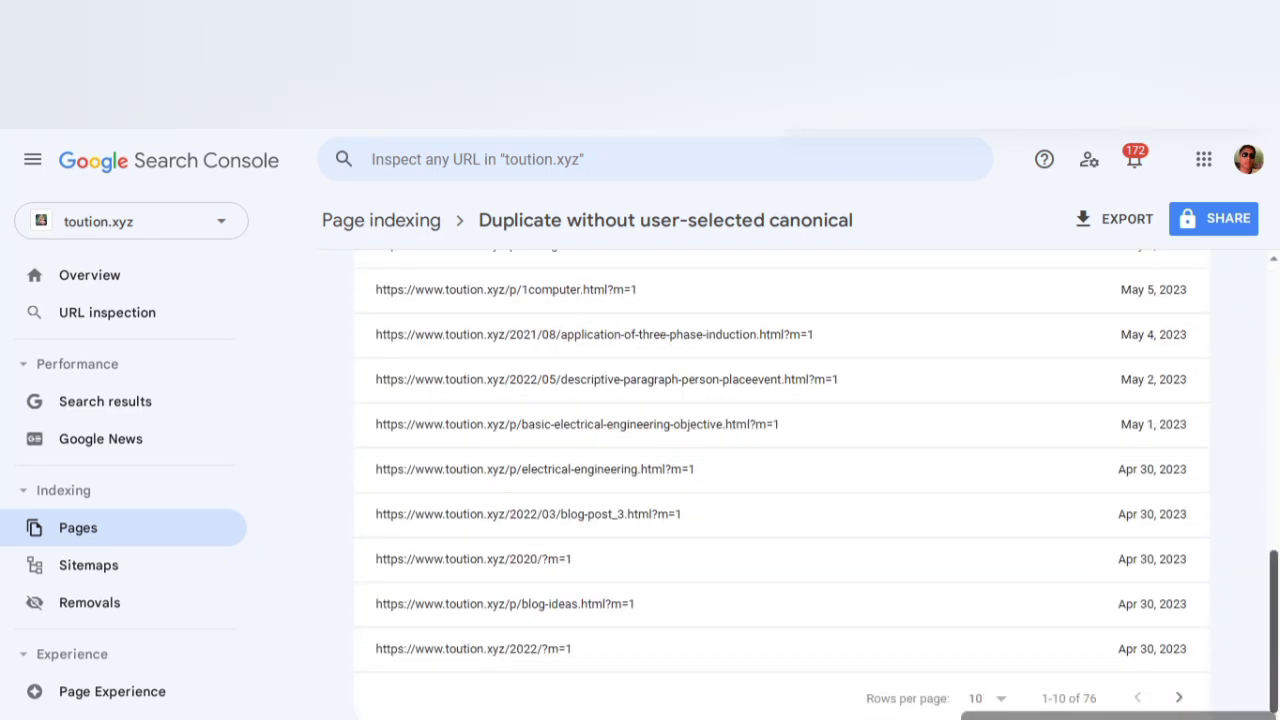
From the Page indexing report, open the "Page with redirect" validation details and start a new validation.
{"action": "left_click", "coordinate": [125, 531]}
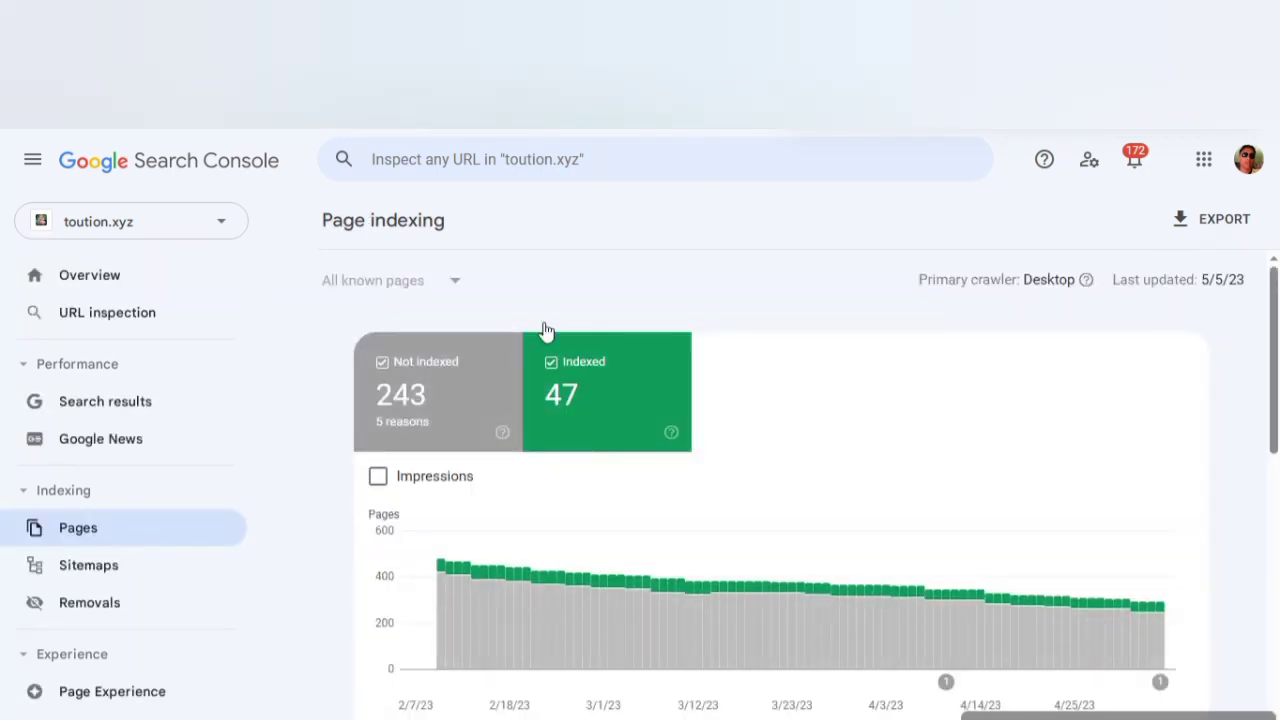
{"action": "left_click_drag", "start_coordinate": [1274, 380], "coordinate": [1276, 622]}
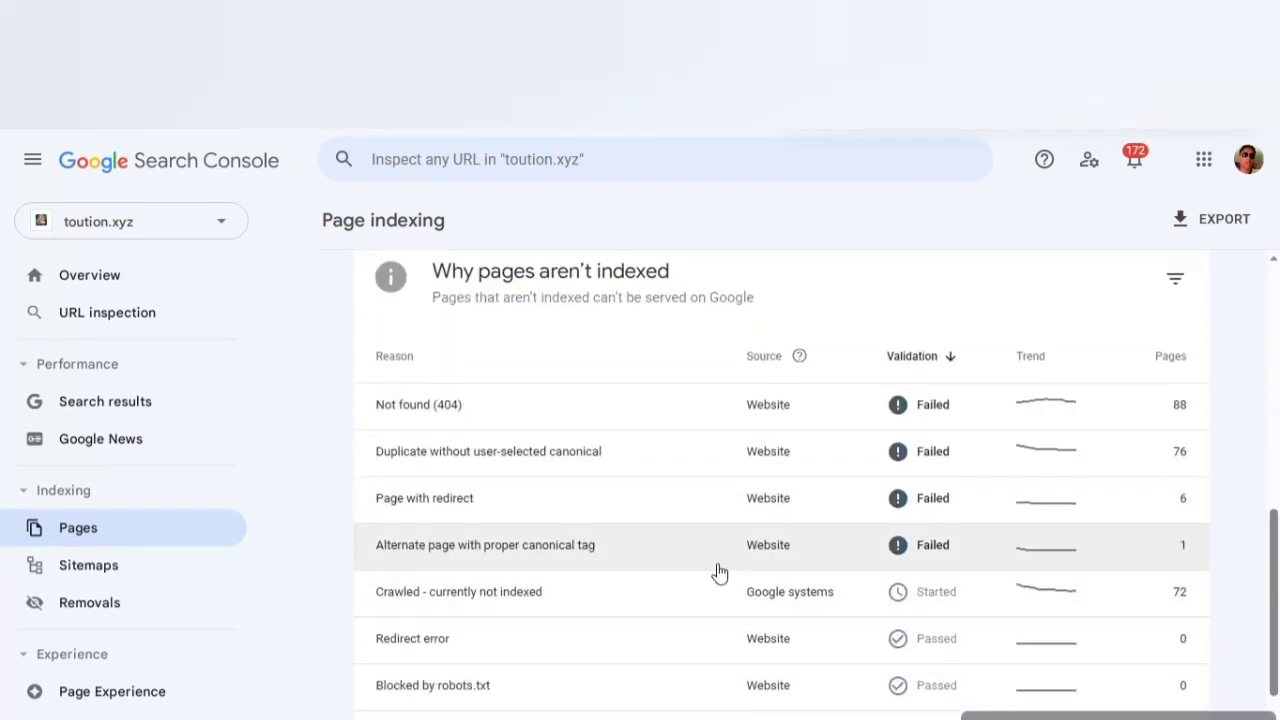
{"action": "left_click", "coordinate": [727, 495]}
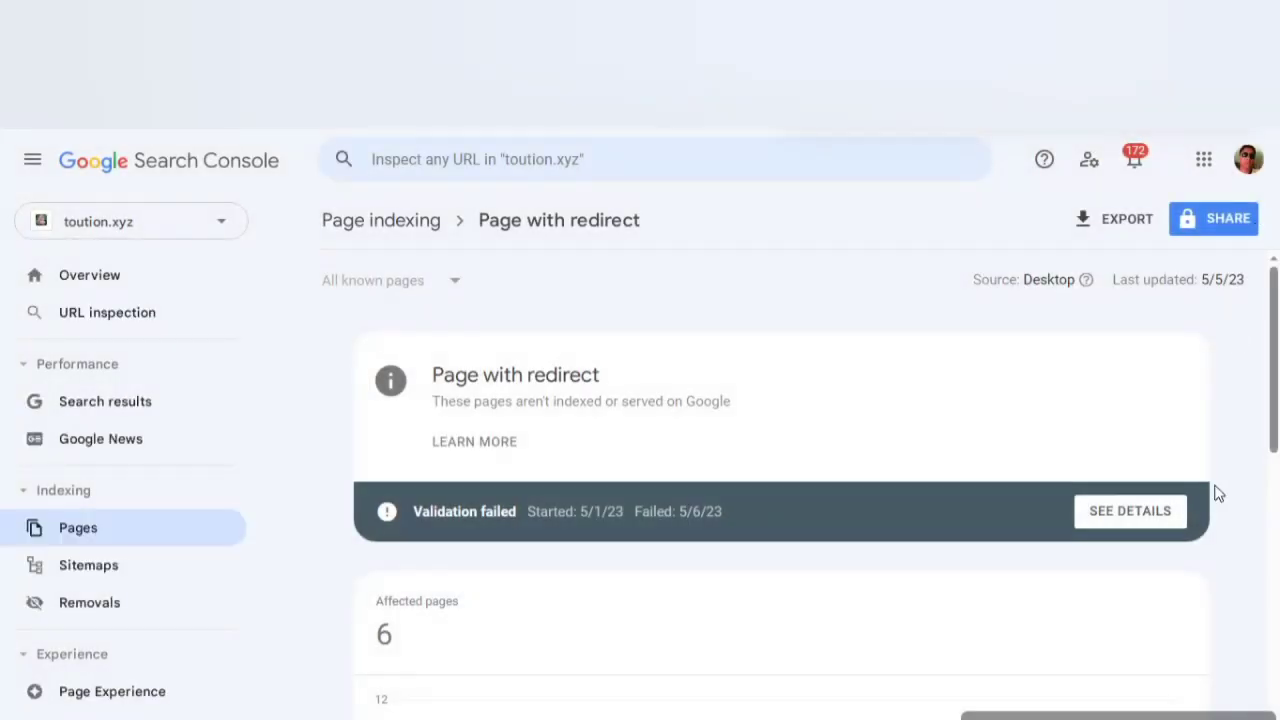
{"action": "left_click", "coordinate": [1114, 513]}
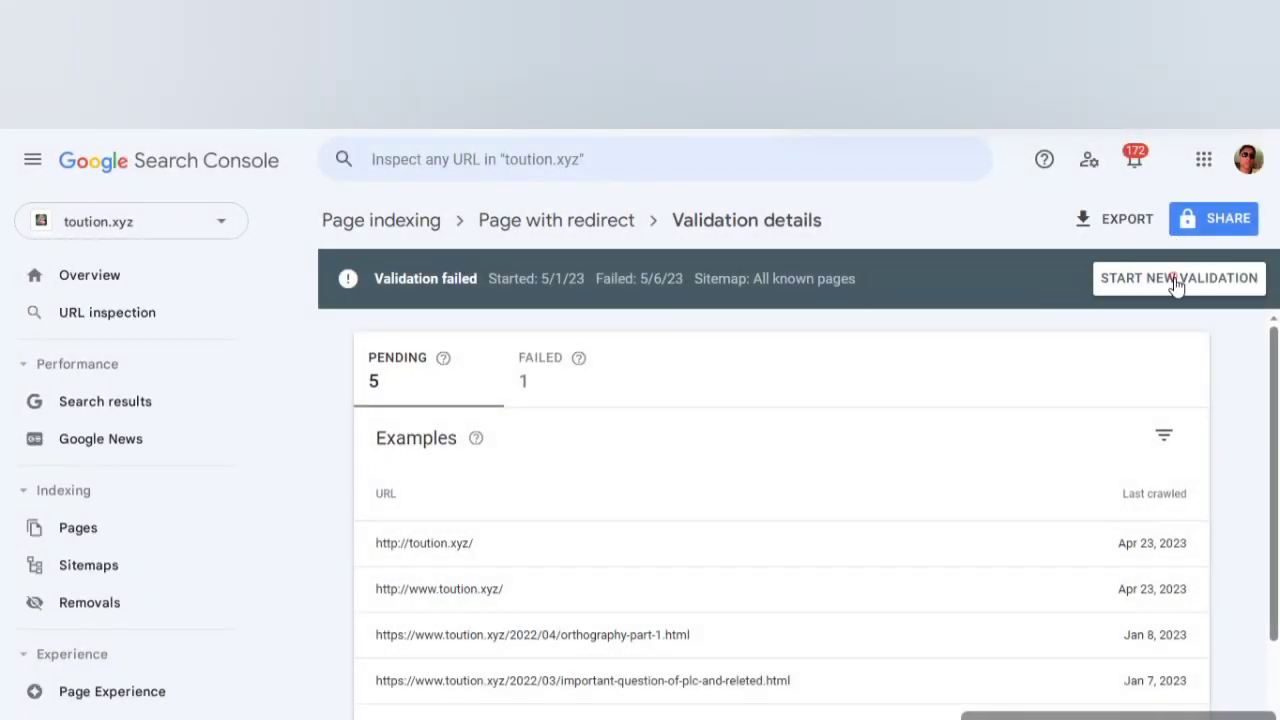
{"action": "left_click", "coordinate": [1174, 277]}
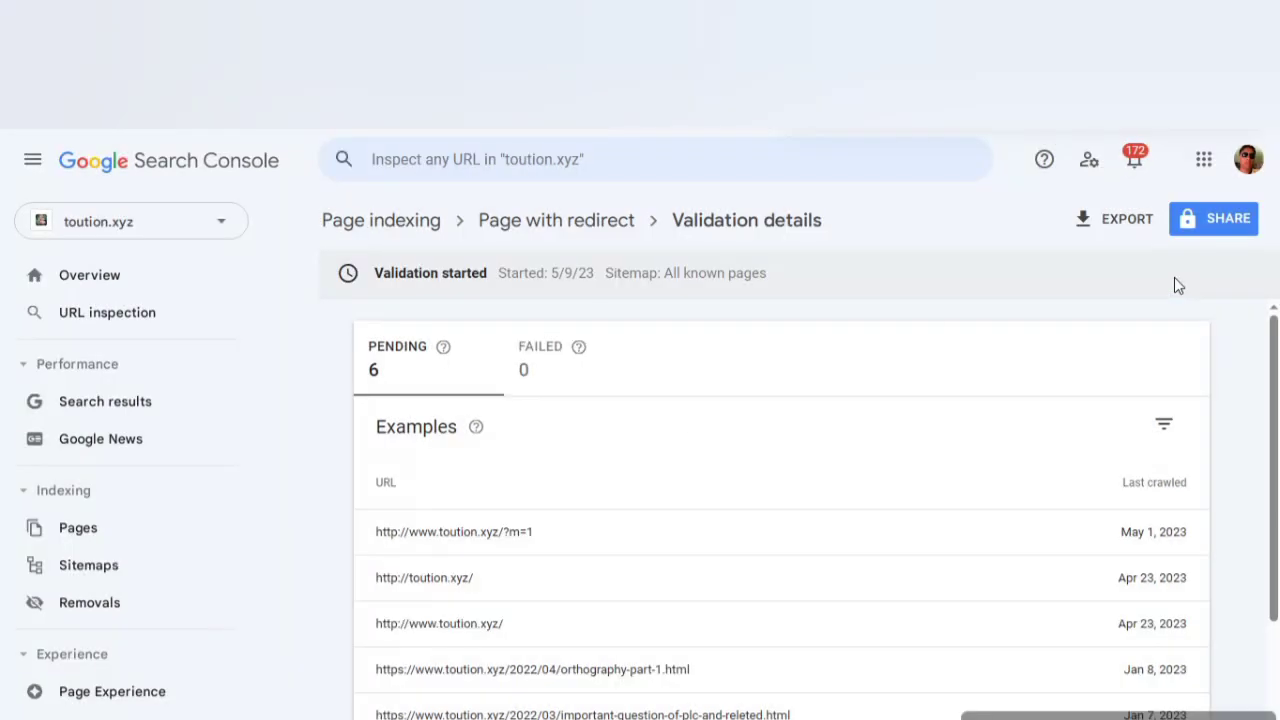
Start a new validation for the "Duplicate without user-selected canonical" issue from its validation details.
{"action": "left_click", "coordinate": [143, 529]}
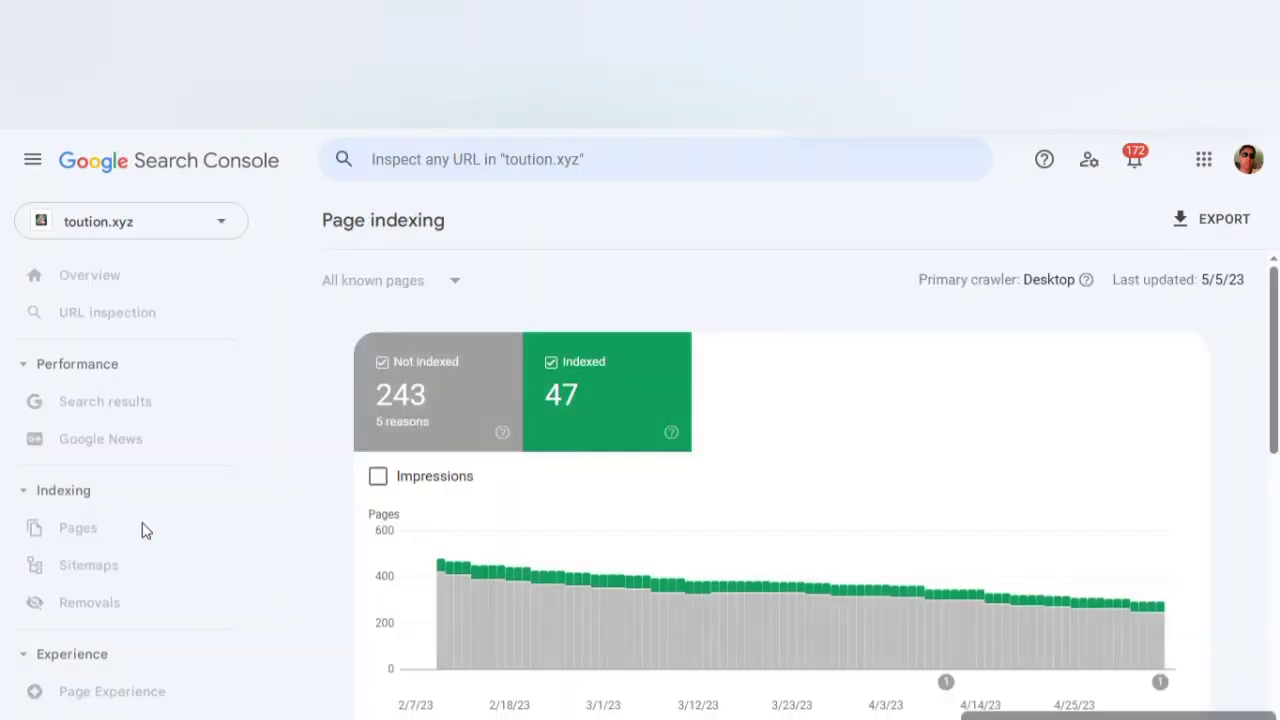
{"action": "scroll", "coordinate": [954, 591], "scroll_direction": "down", "scroll_amount": 4}
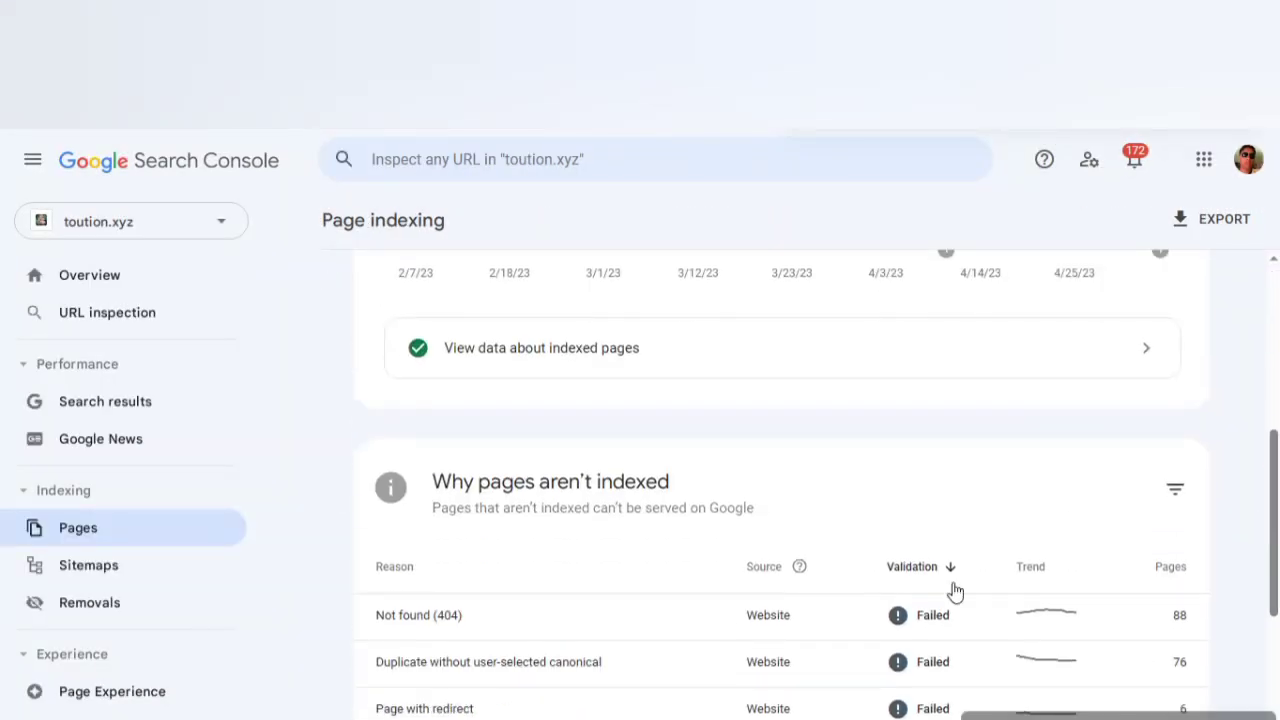
{"action": "left_click", "coordinate": [928, 673]}
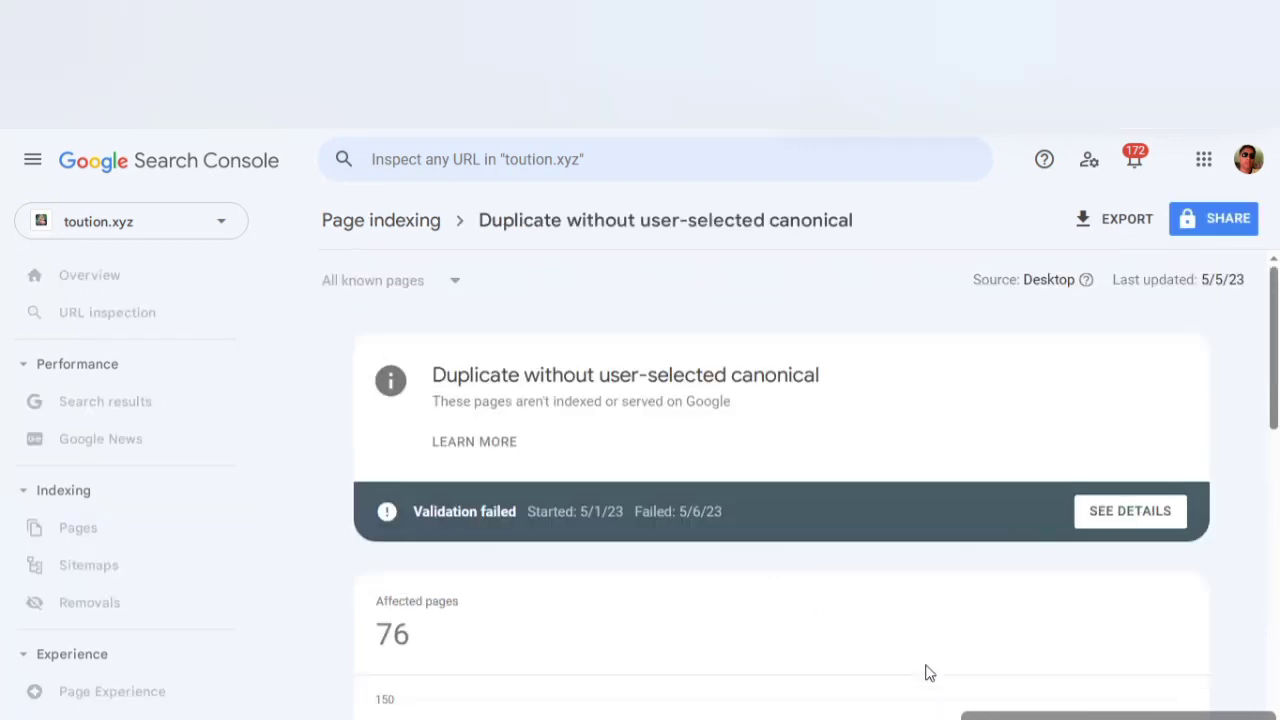
{"action": "left_click", "coordinate": [1141, 526]}
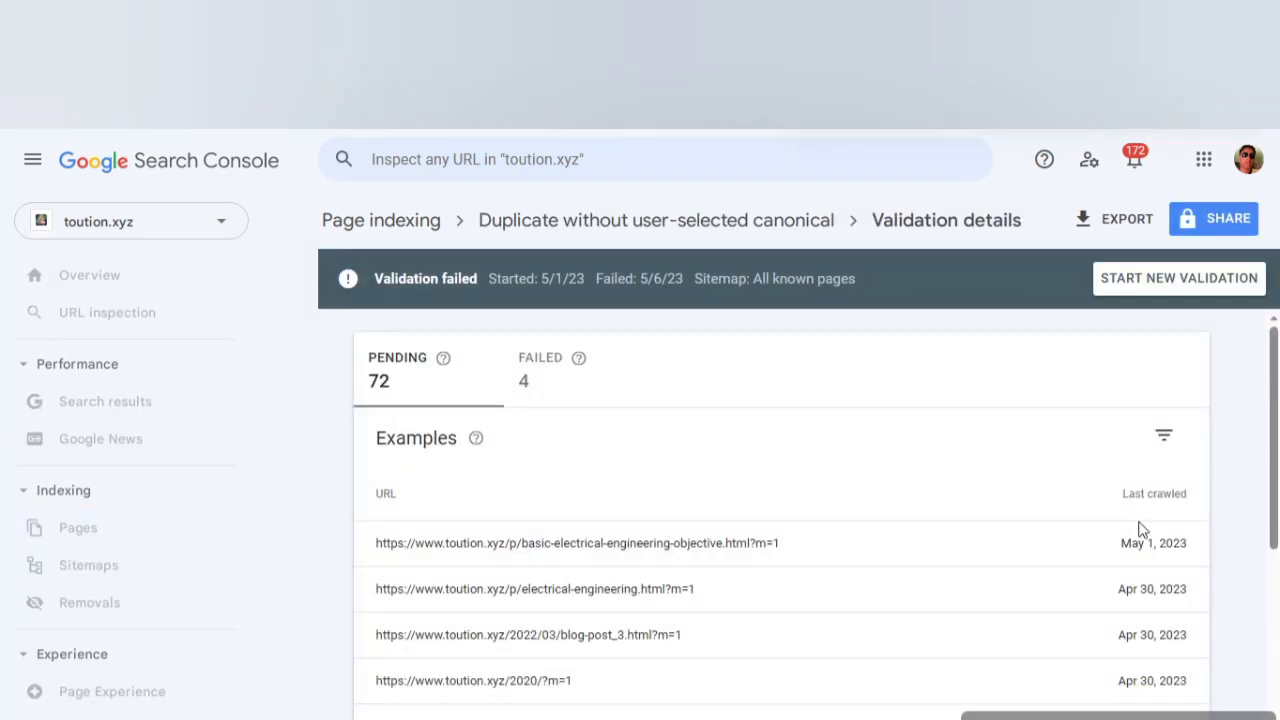
{"action": "left_click", "coordinate": [1157, 292]}
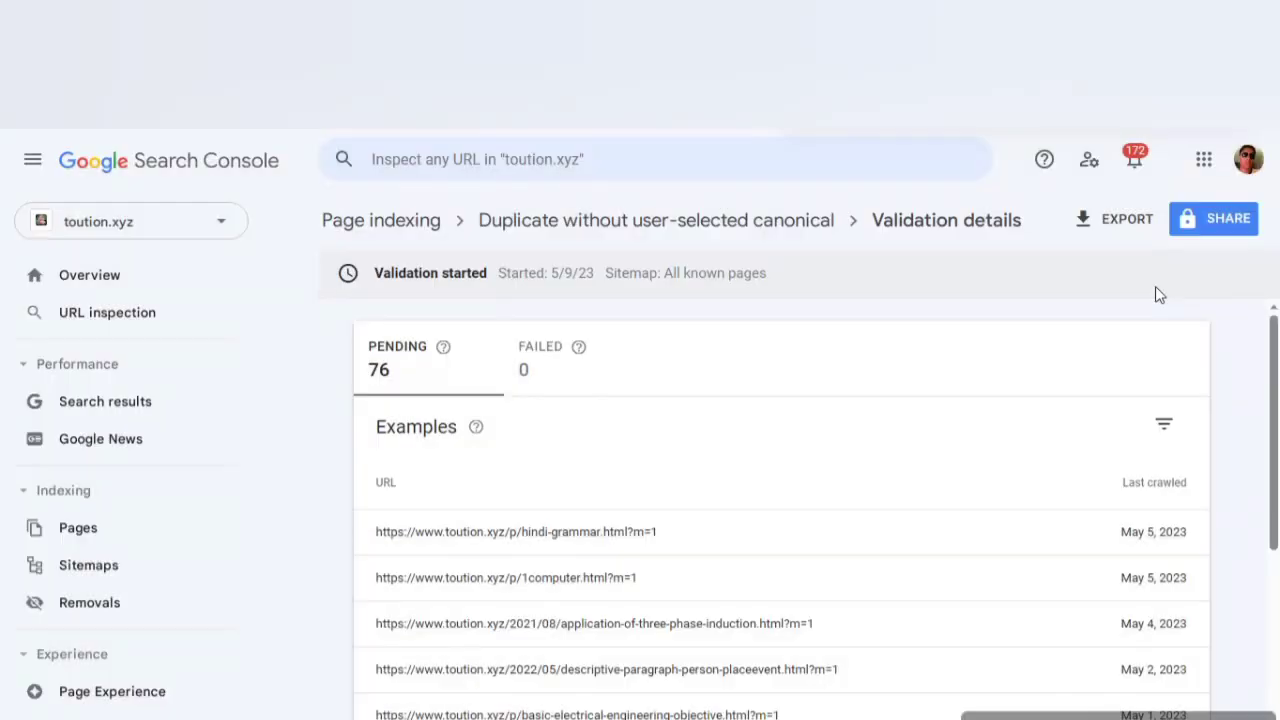
From the Page indexing report, open the "Not found (404)" validation details and start a new validation.
{"action": "left_click", "coordinate": [61, 534]}
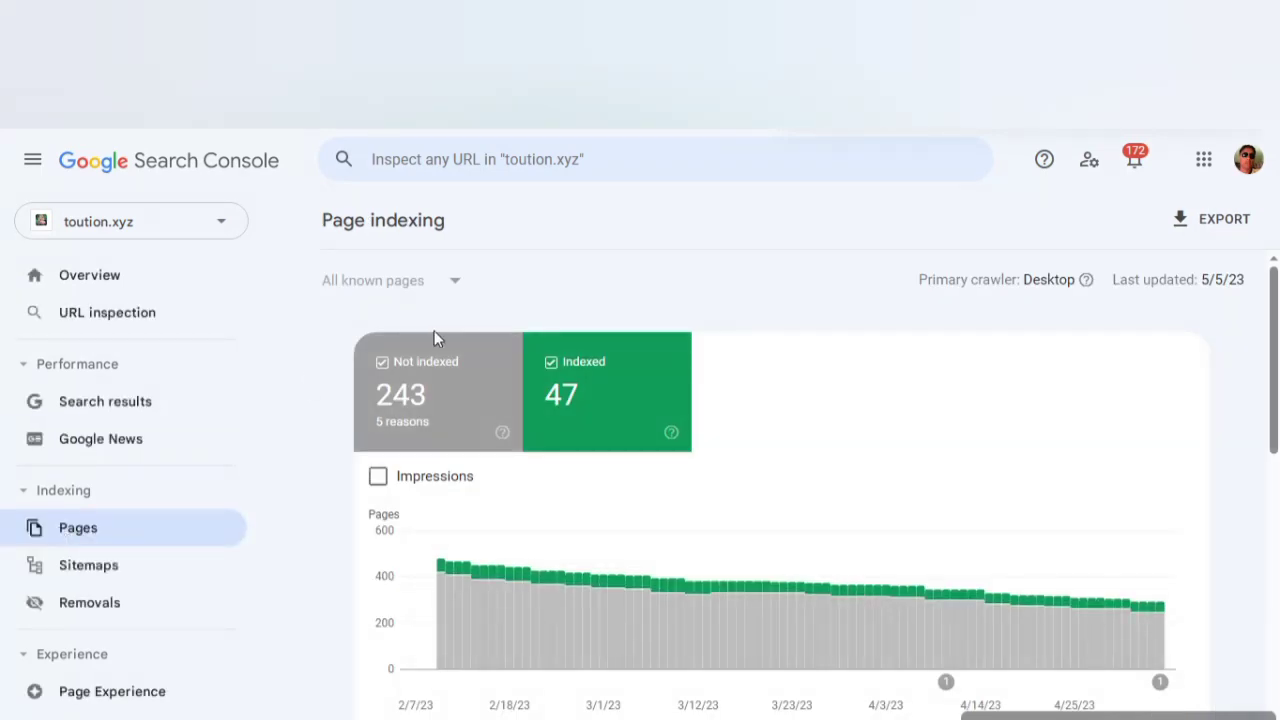
{"action": "left_click_drag", "start_coordinate": [1274, 374], "coordinate": [1274, 572]}
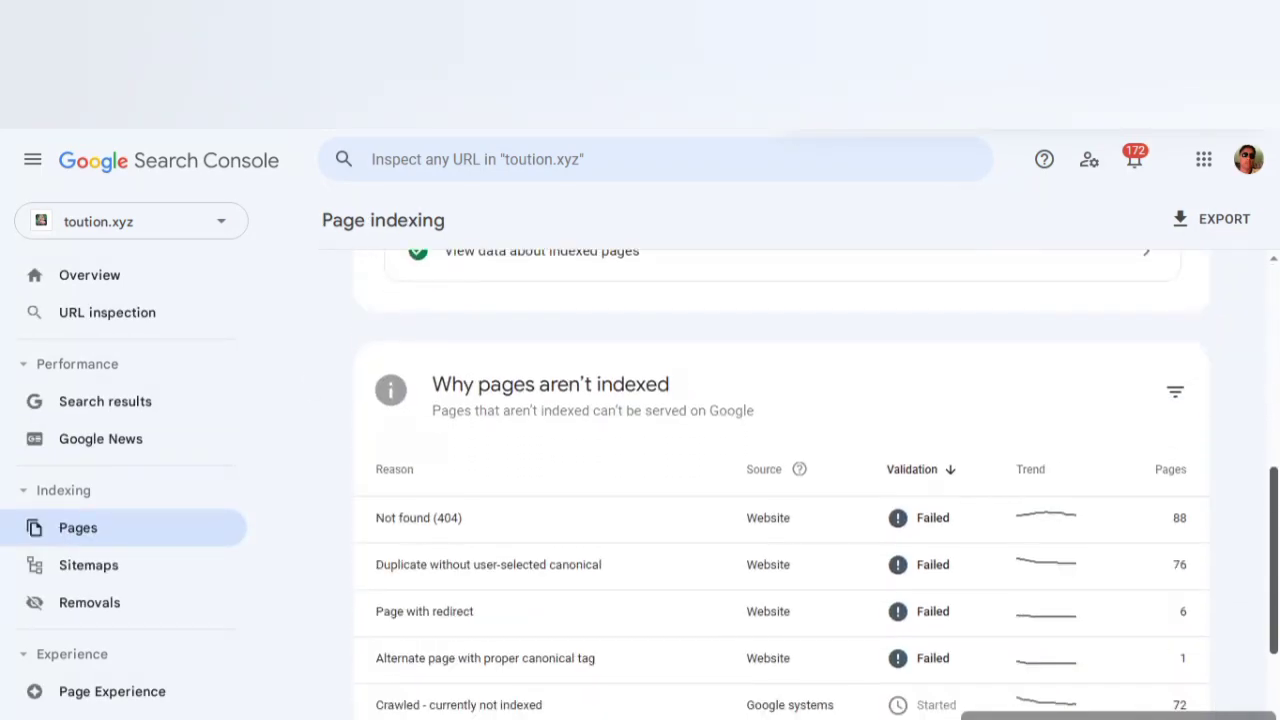
{"action": "left_click", "coordinate": [827, 520]}
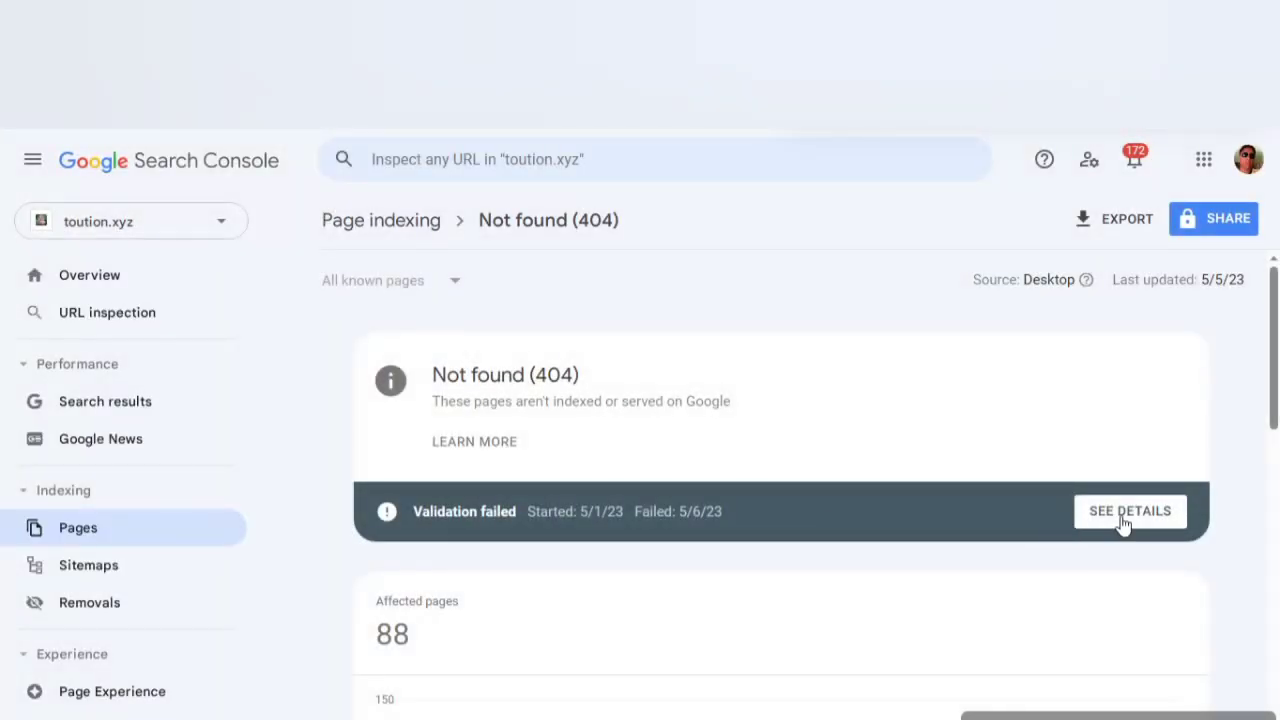
{"action": "left_click", "coordinate": [1121, 515]}
{"action": "left_click", "coordinate": [1135, 295]}
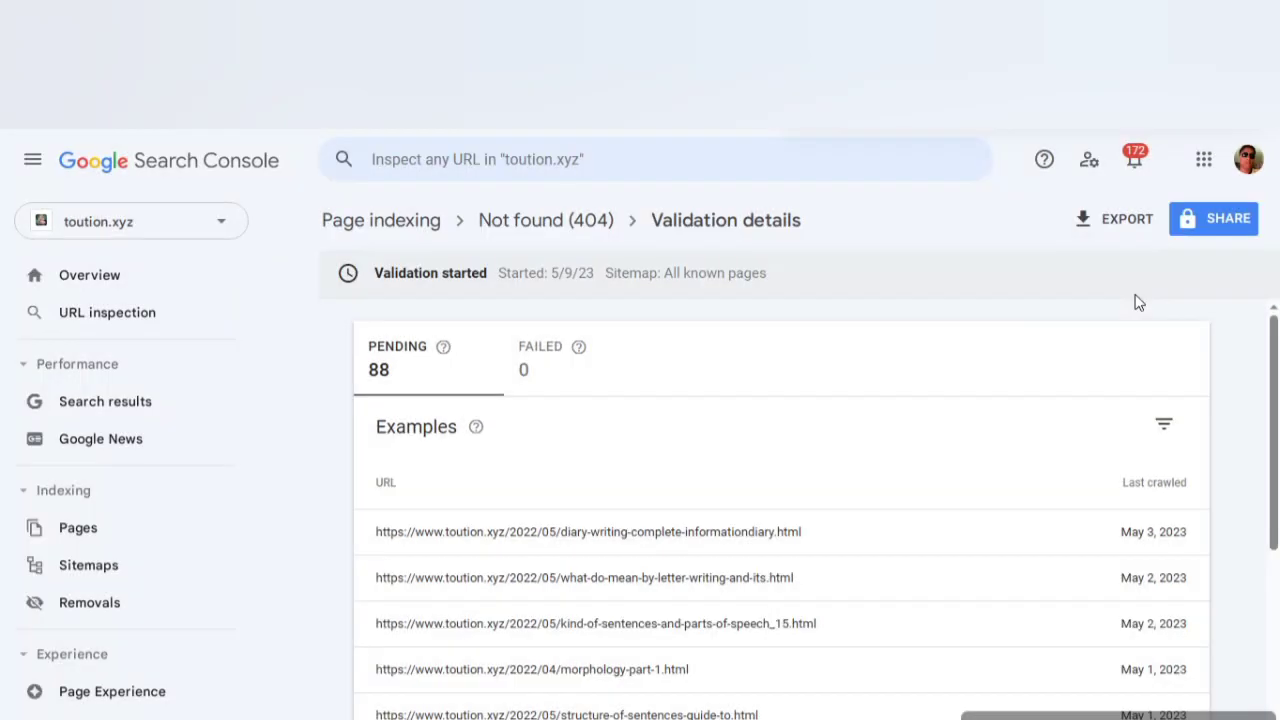
{"action": "left_click", "coordinate": [593, 528]}
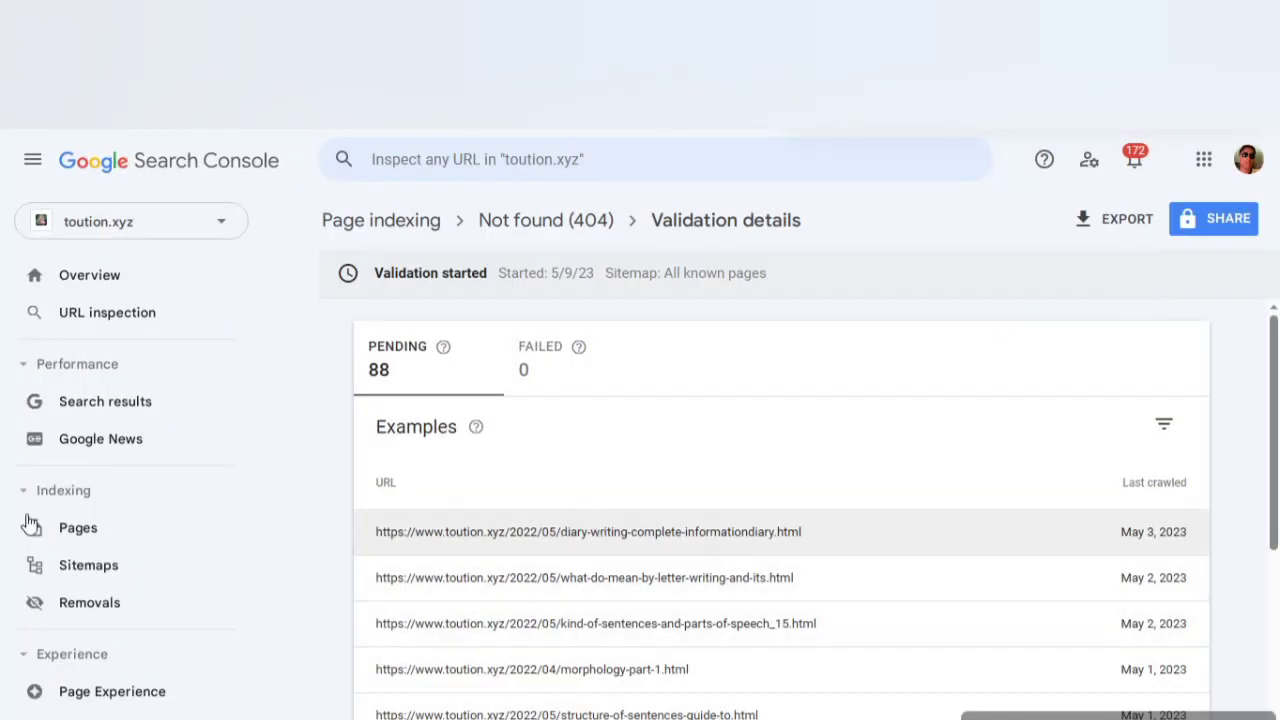
Return to the Page indexing report and review the validation status of each reason pages aren't indexed.
{"action": "left_click", "coordinate": [115, 530]}
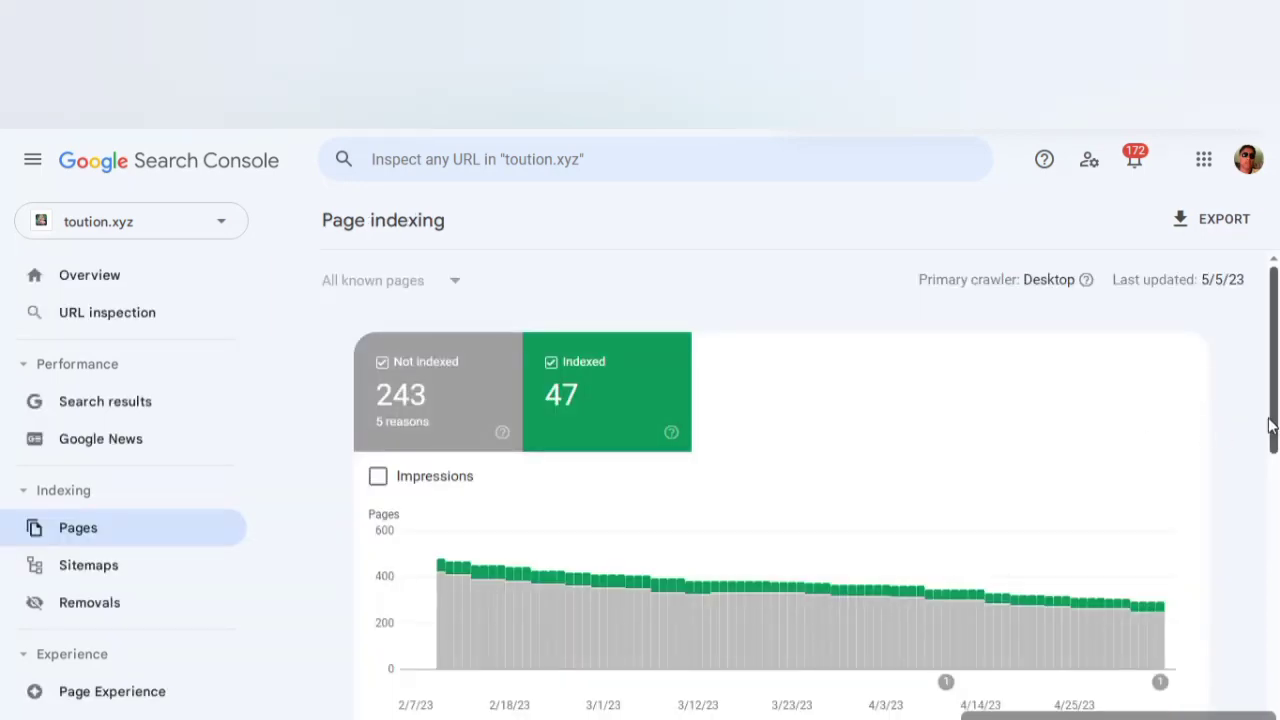
{"action": "scroll", "coordinate": [1272, 425], "scroll_direction": "down", "scroll_amount": 7}
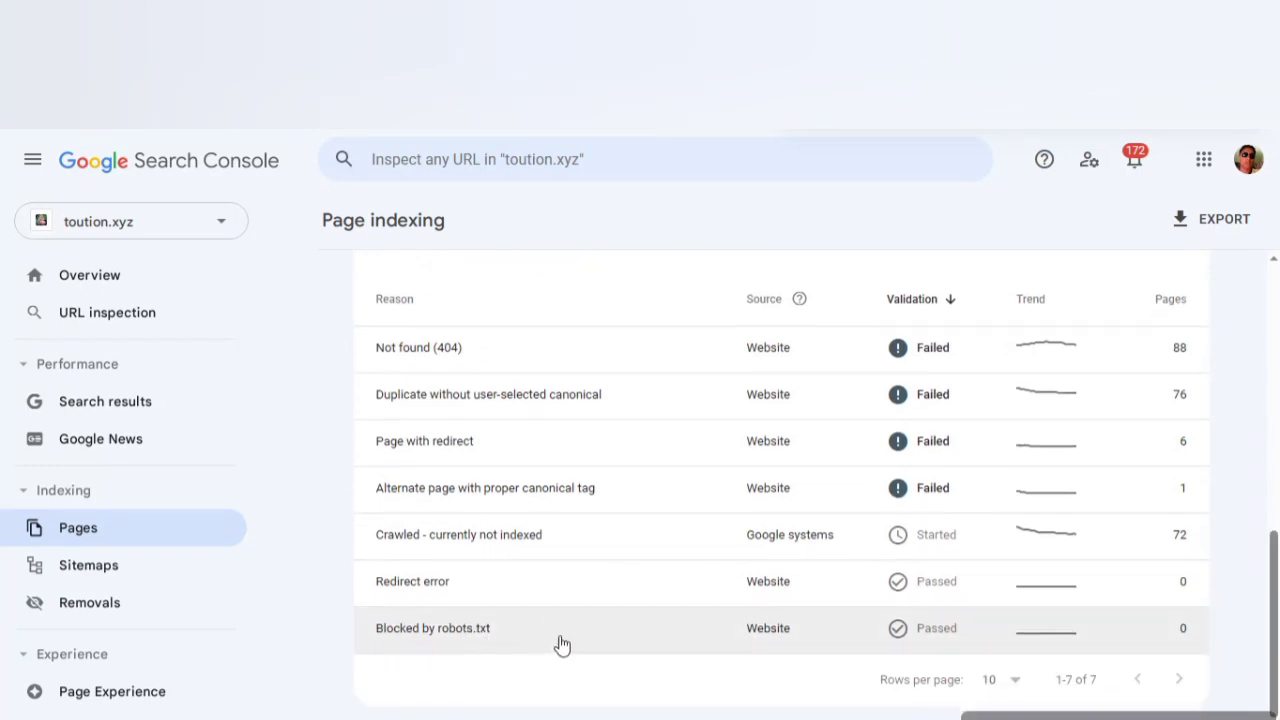
{"action": "left_click", "coordinate": [134, 540]}
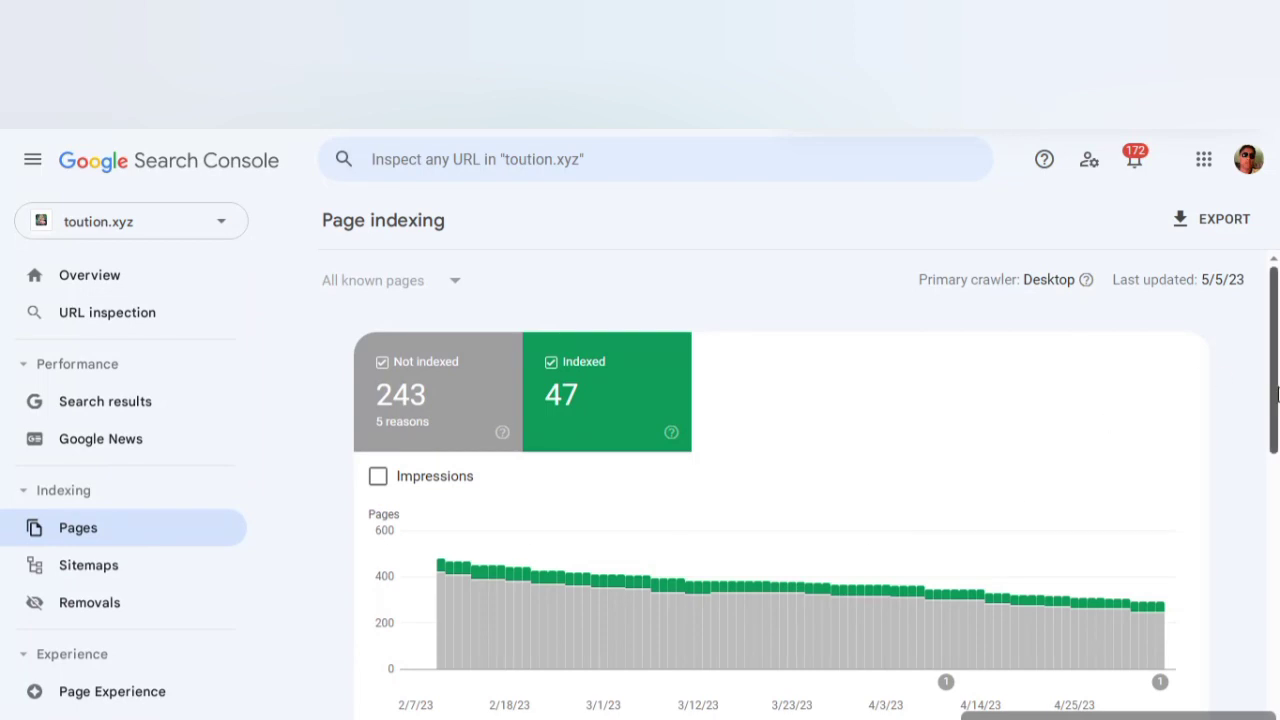
{"action": "left_click_drag", "start_coordinate": [1276, 395], "coordinate": [1268, 648]}
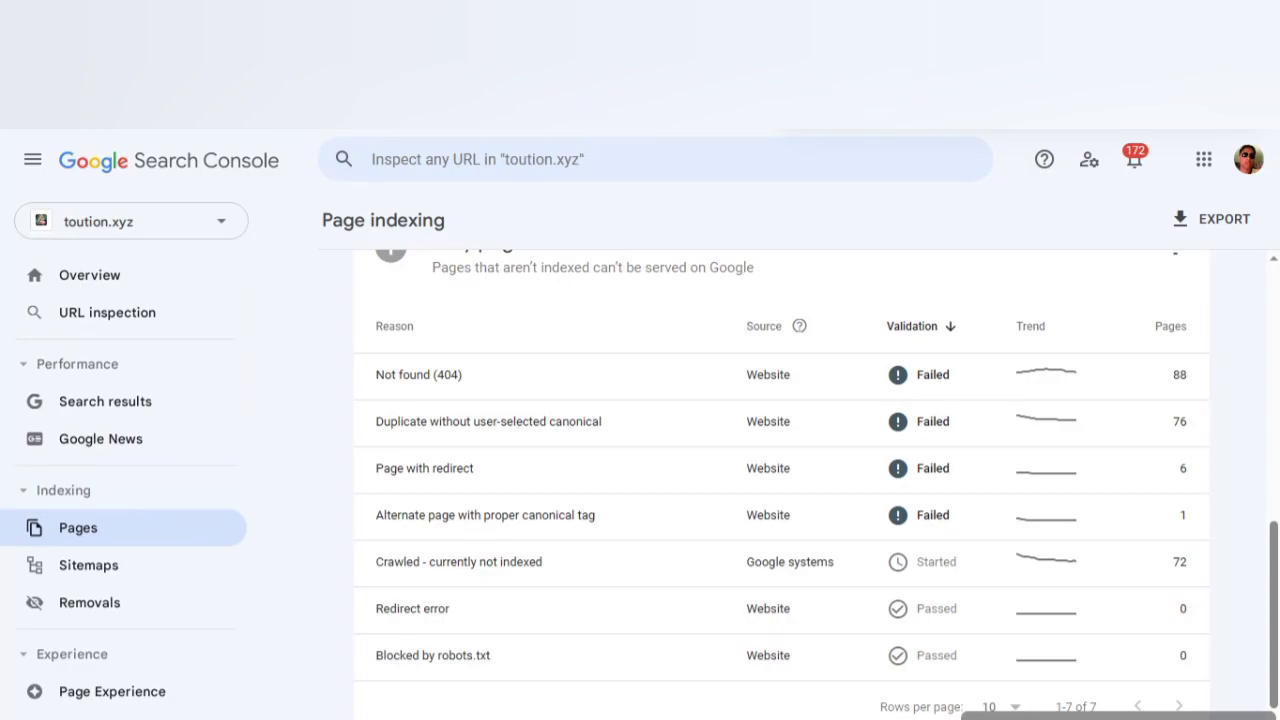
Search the web for "sitemap generator for blogger" in a new browser tab.
{"action": "key", "text": "ctrl+t"}
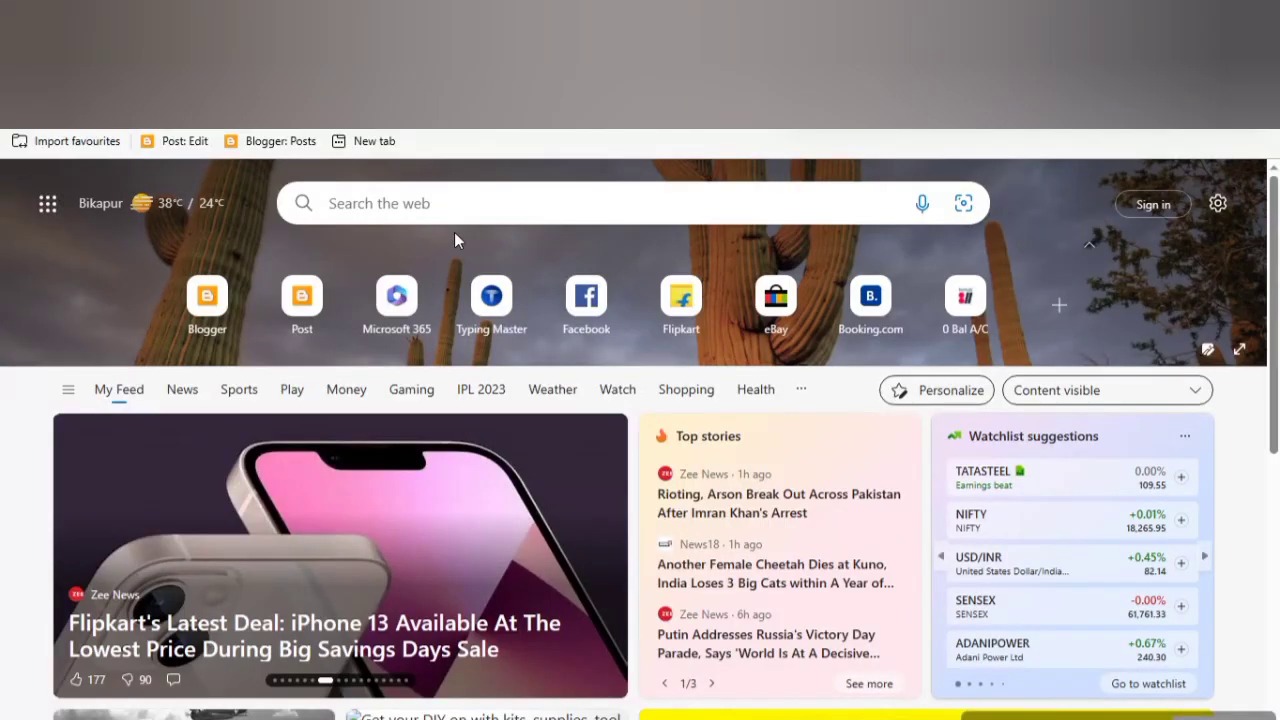
{"action": "left_click", "coordinate": [452, 203]}
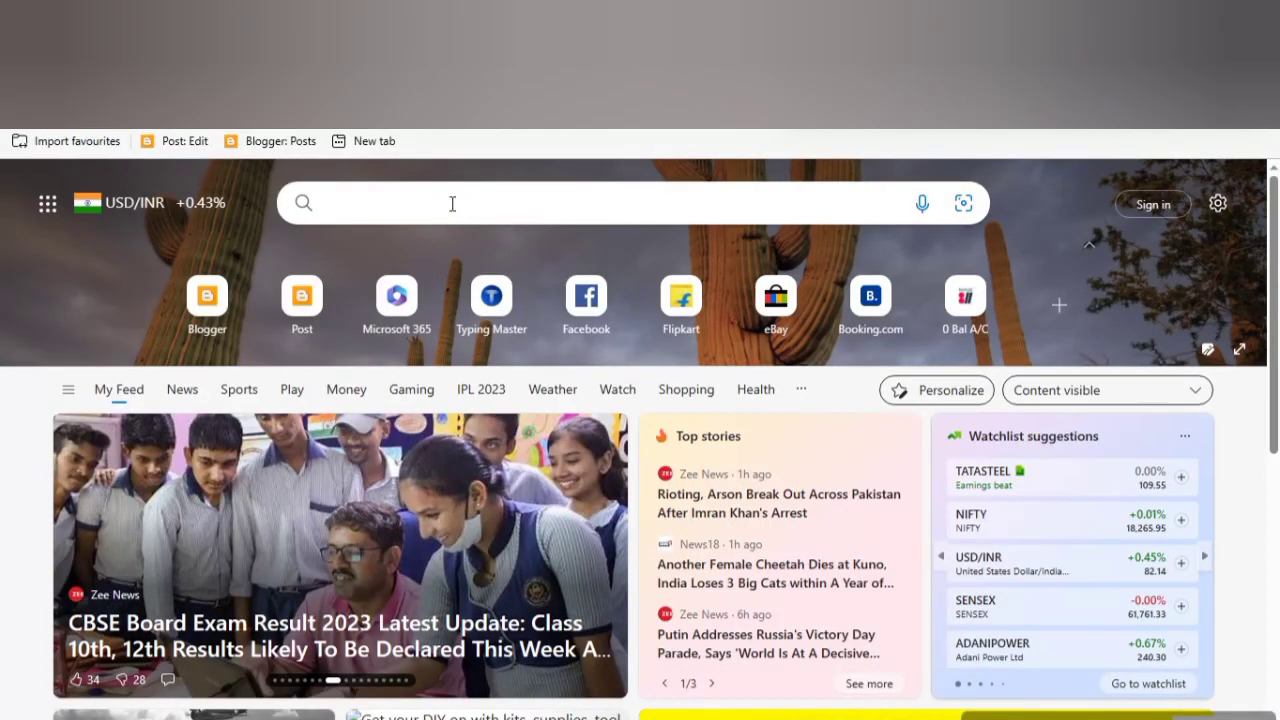
{"action": "type", "text": "site"}
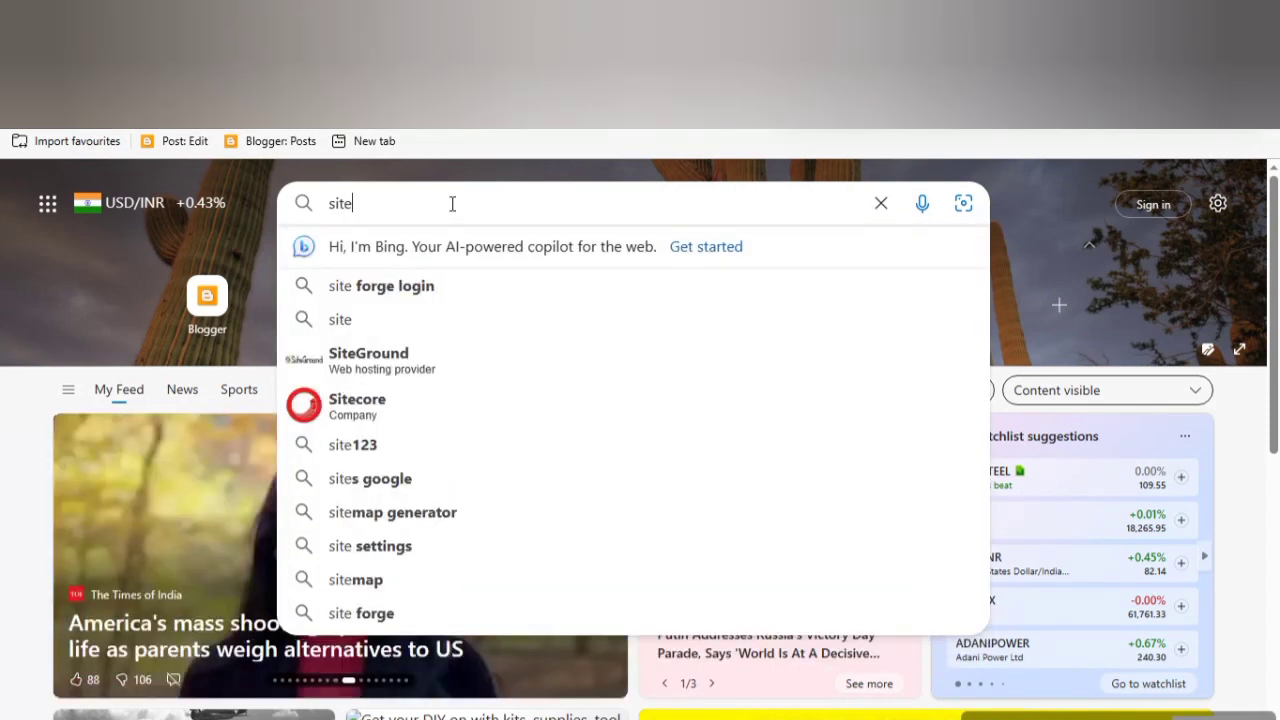
{"action": "type", "text": "map"}
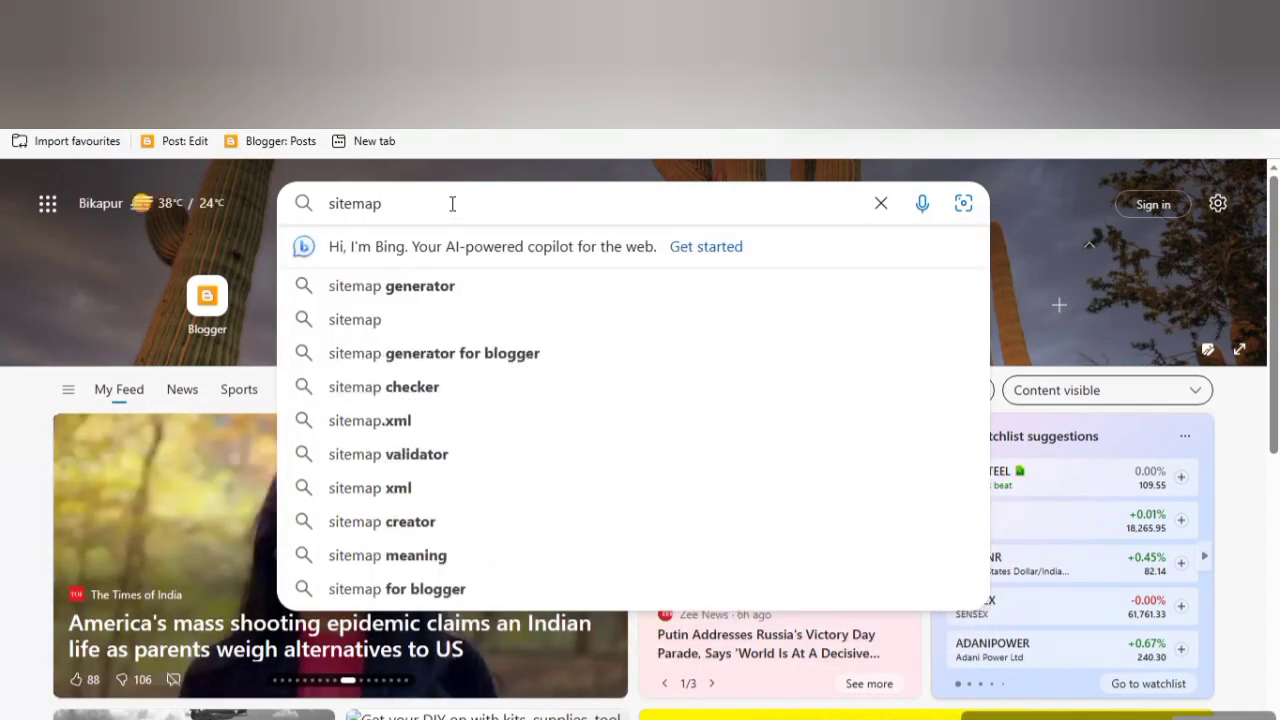
{"action": "left_click", "coordinate": [463, 355]}
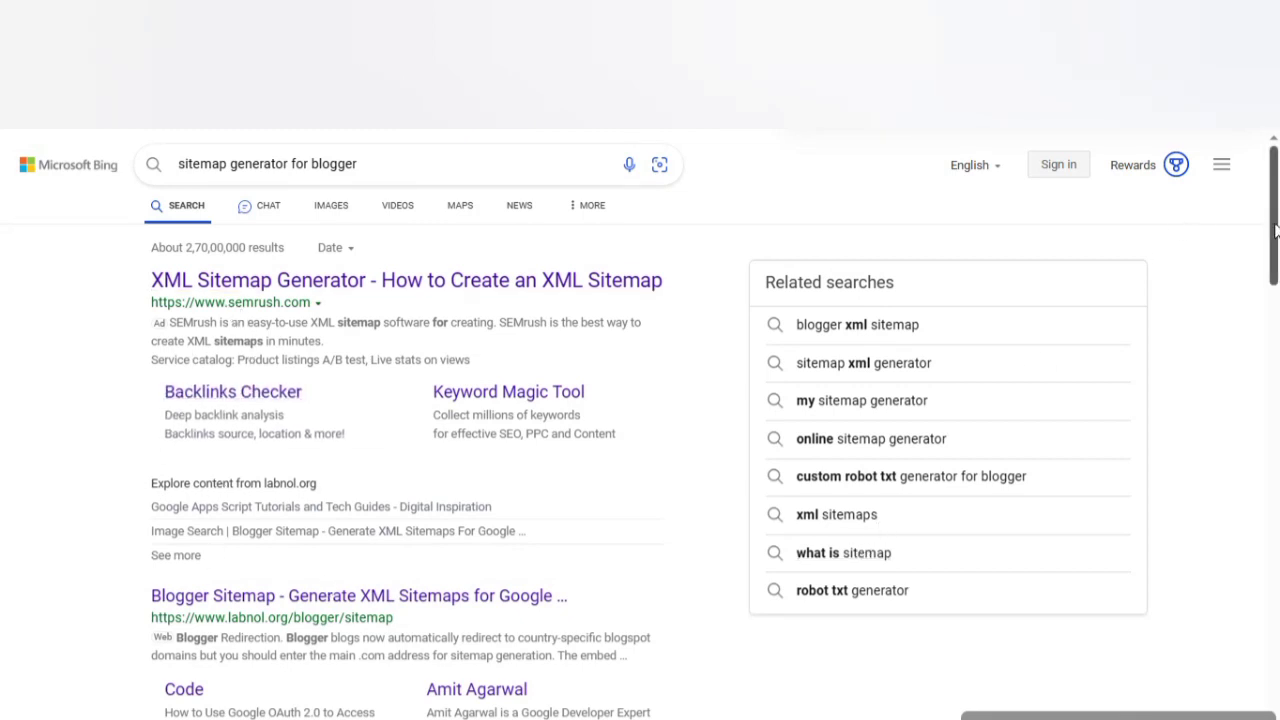
{"action": "scroll", "coordinate": [1274, 230], "scroll_direction": "down", "scroll_amount": 2}
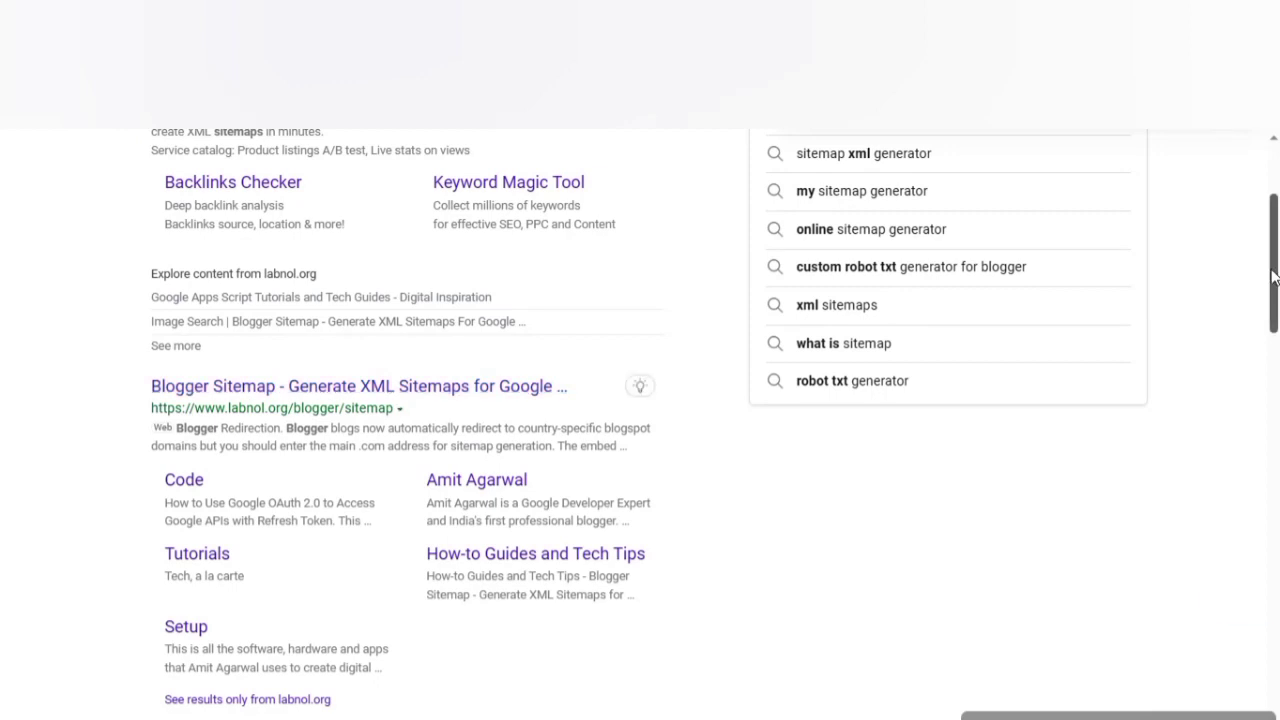
{"action": "left_click_drag", "start_coordinate": [1266, 278], "coordinate": [1272, 320]}
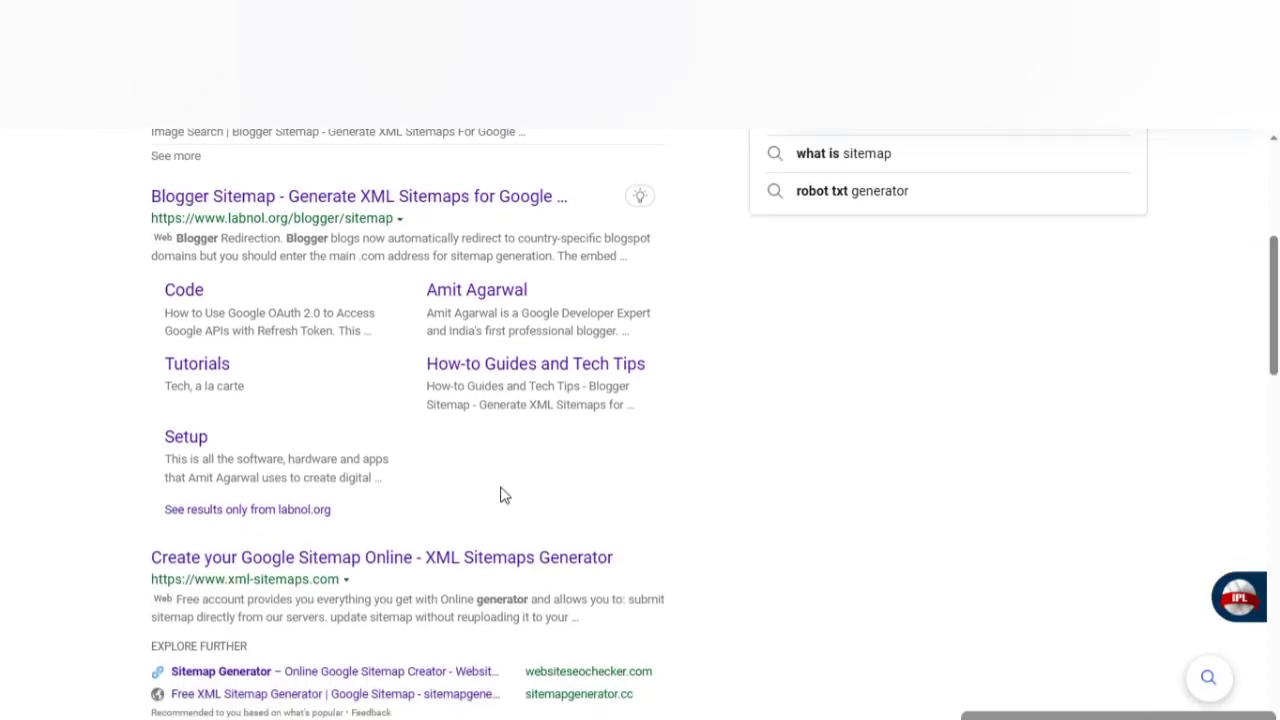
{"action": "left_click", "coordinate": [280, 564]}
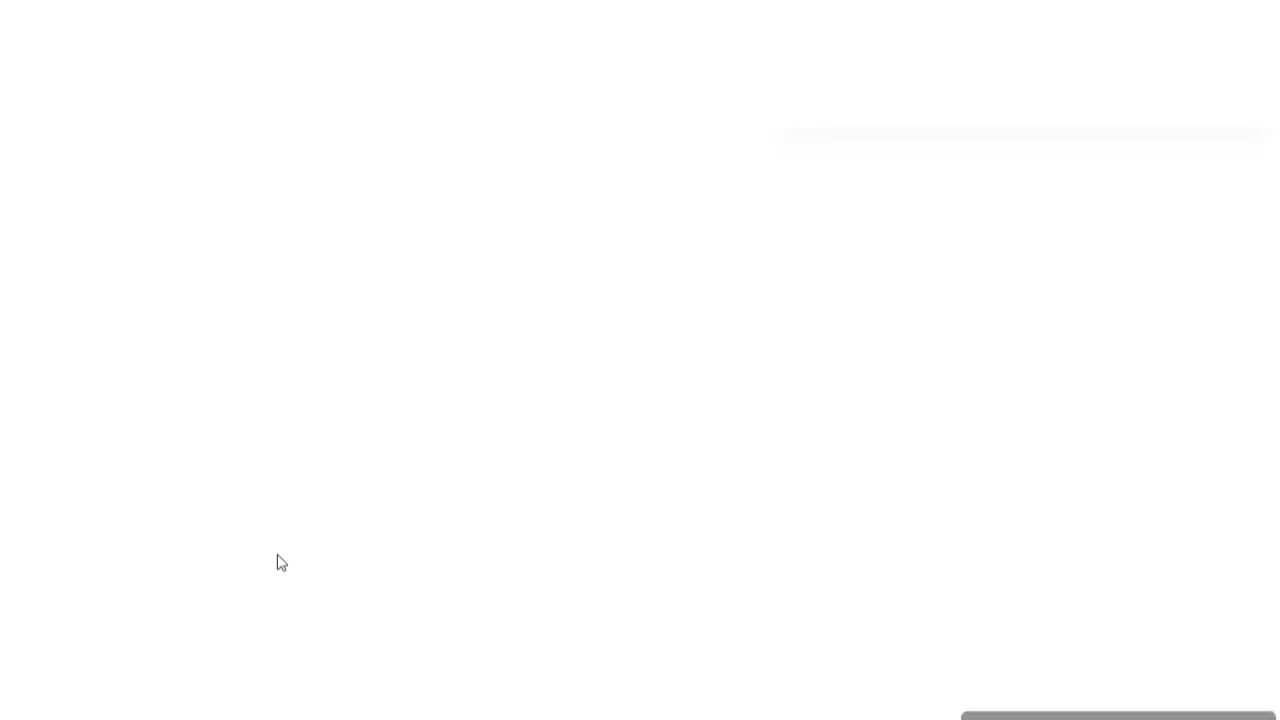
{"action": "type", "text": "https://www.toution.xyz/"}
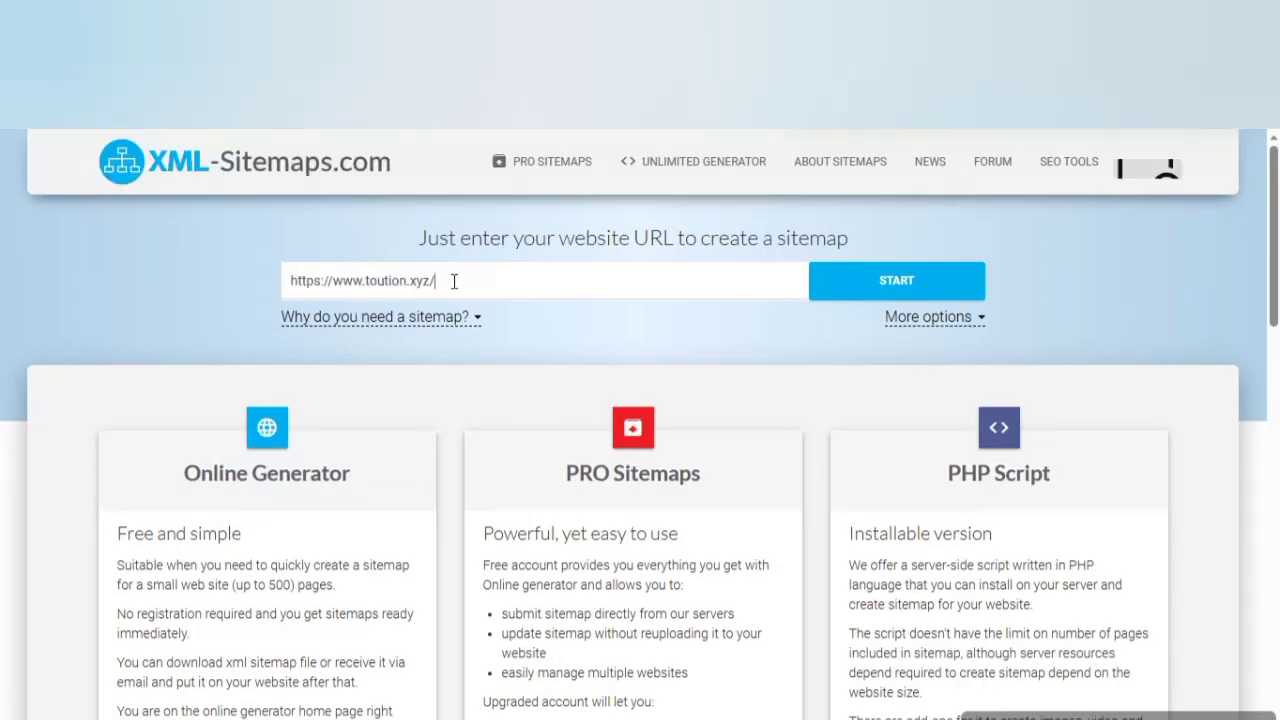
{"action": "left_click", "coordinate": [933, 283]}
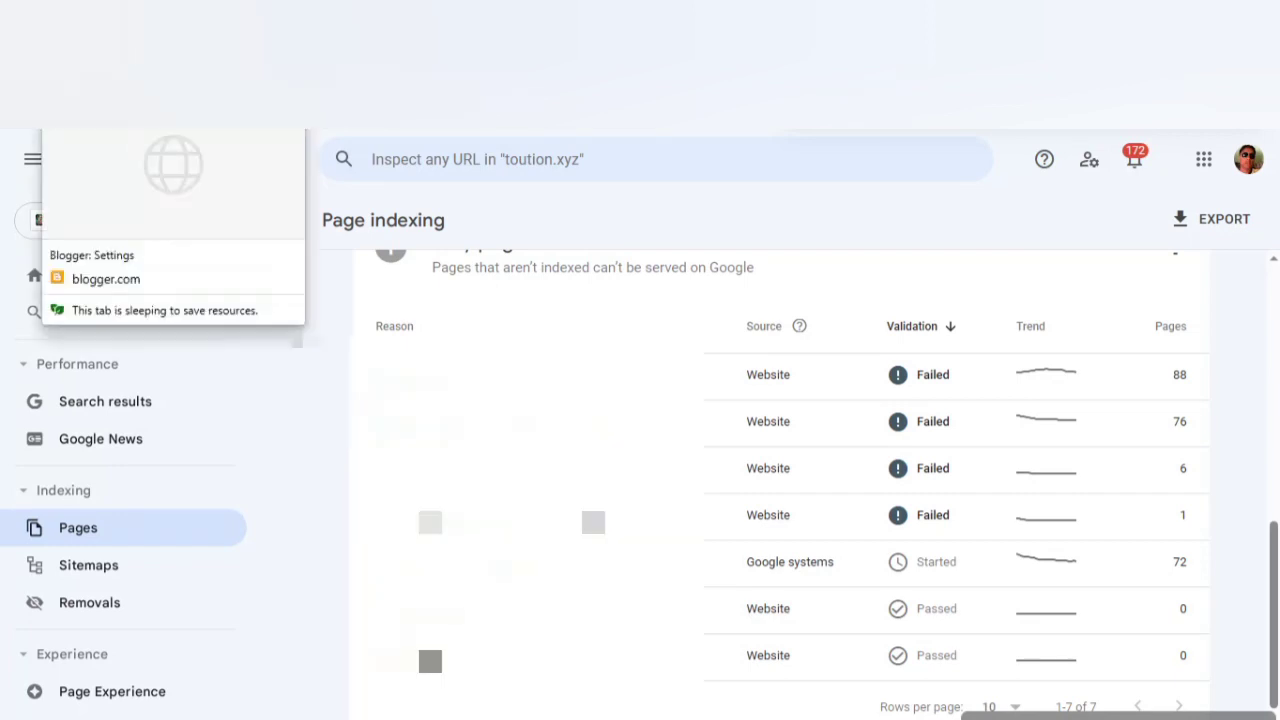
Switch to Blogger's settings, open the custom robots.txt editor, and save it after checking the sitemap generator's crawl progress.
{"action": "left_click", "coordinate": [84, 18]}
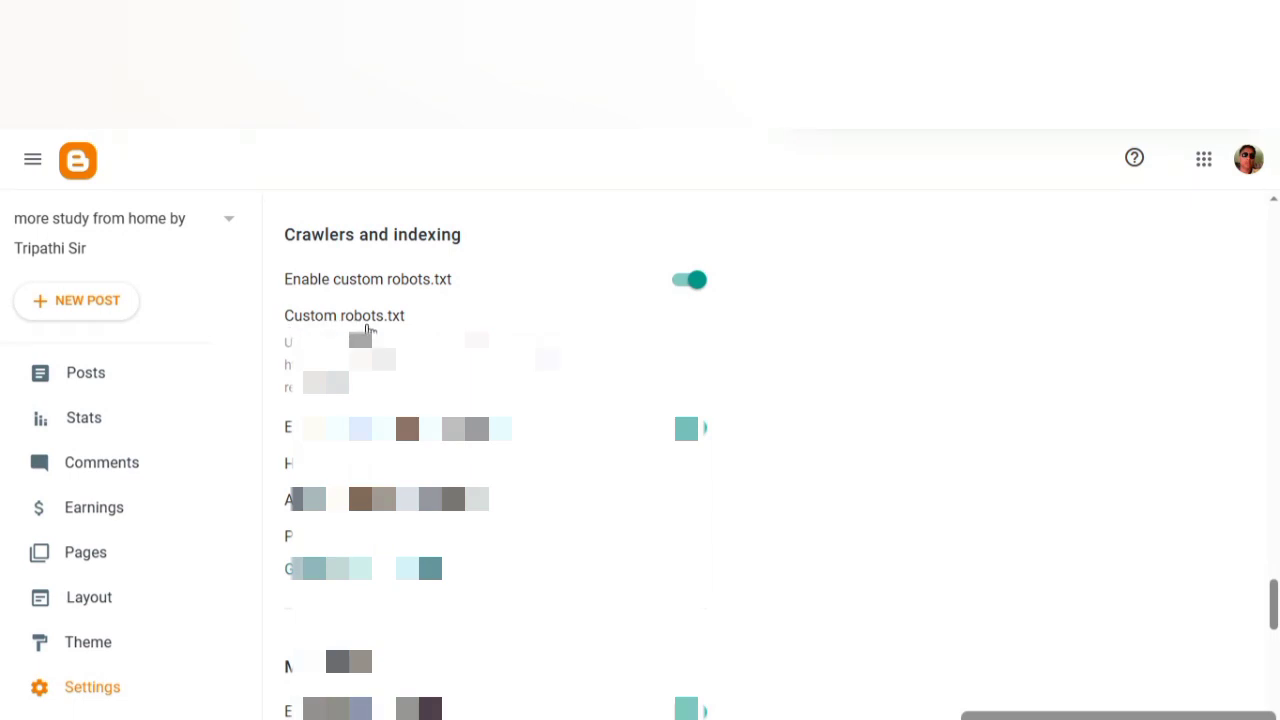
{"action": "left_click", "coordinate": [367, 328]}
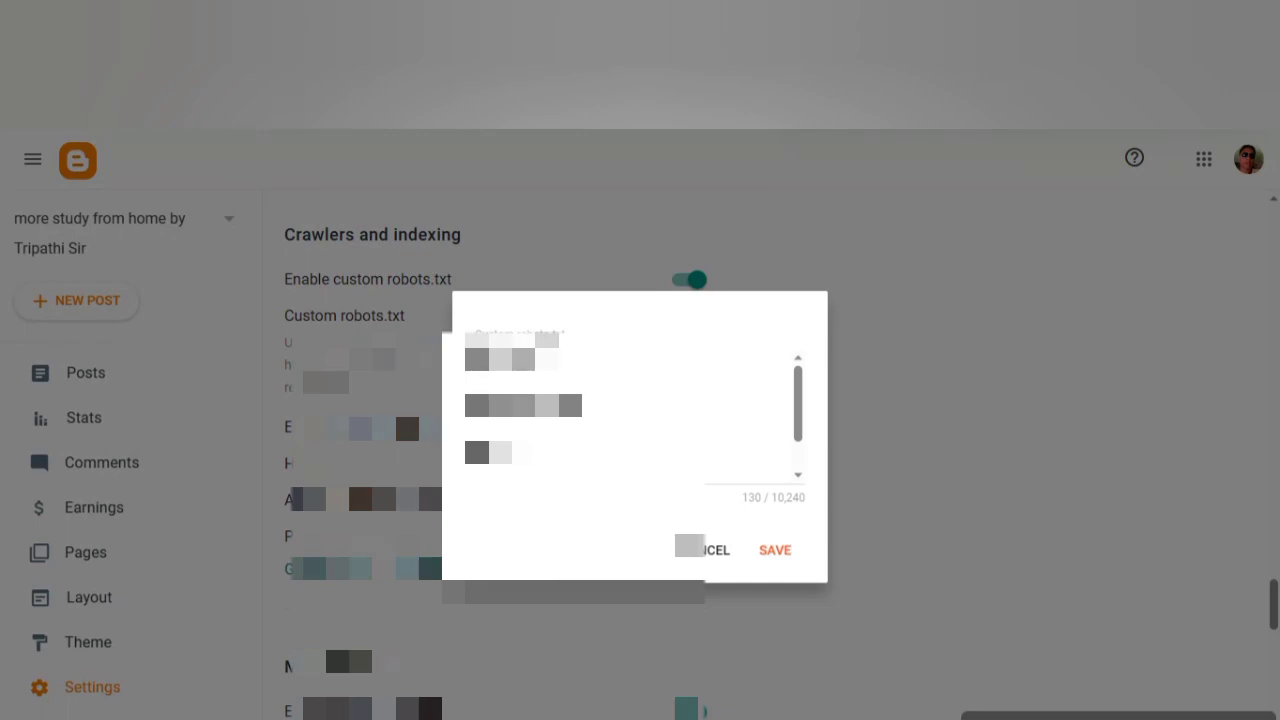
{"action": "left_click", "coordinate": [880, 60]}
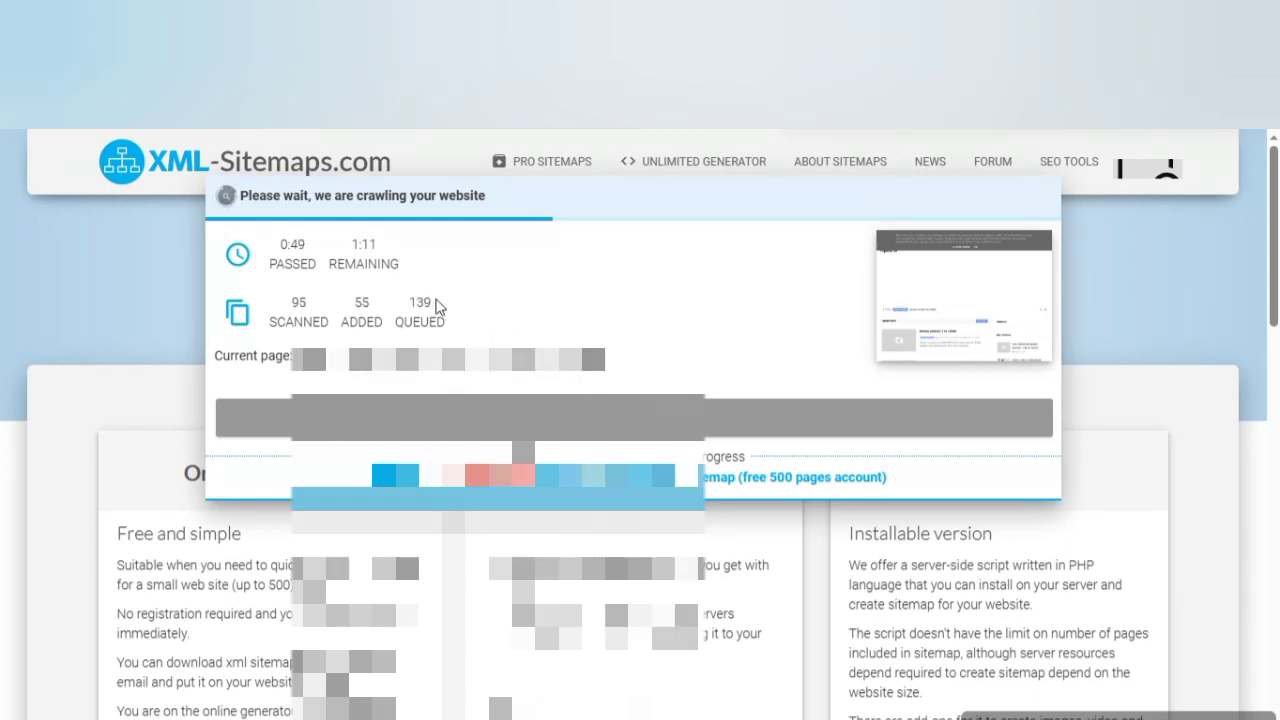
{"action": "left_click", "coordinate": [150, 60]}
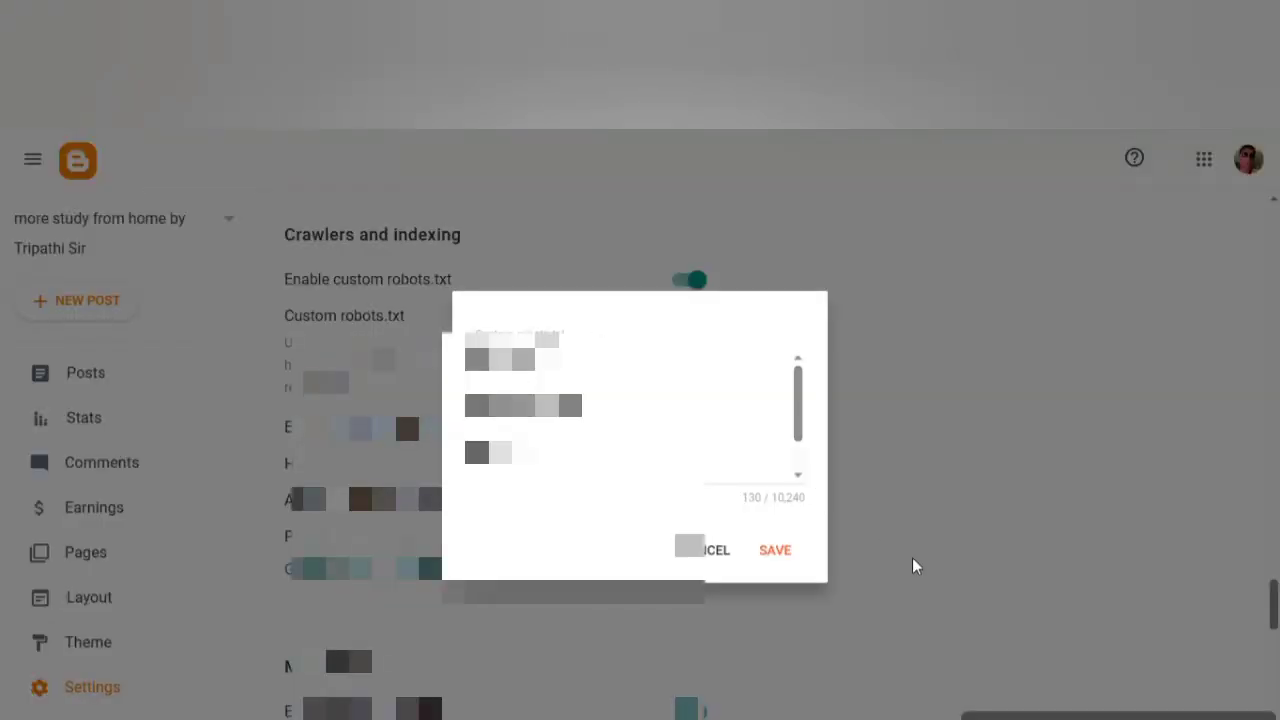
{"action": "left_click", "coordinate": [795, 563]}
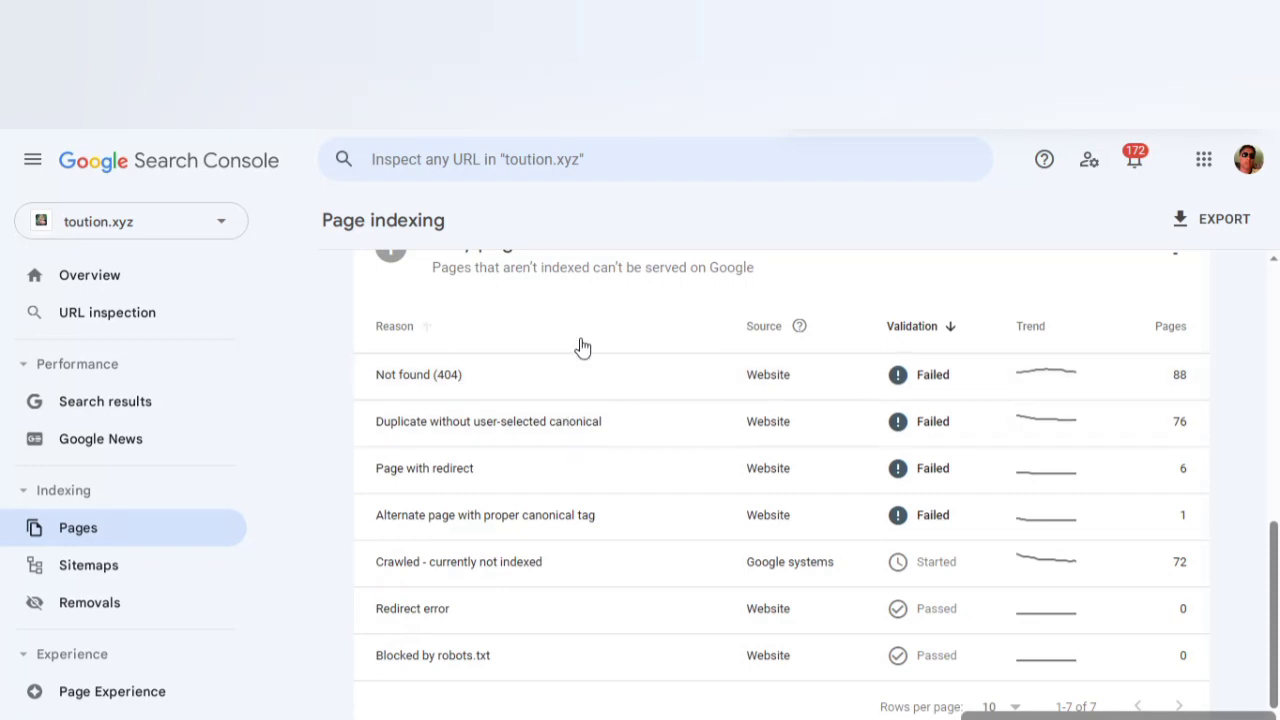
Return to Blogger's crawlers and indexing settings and switch to the open article on the live blog.
{"action": "left_click", "coordinate": [80, 22]}
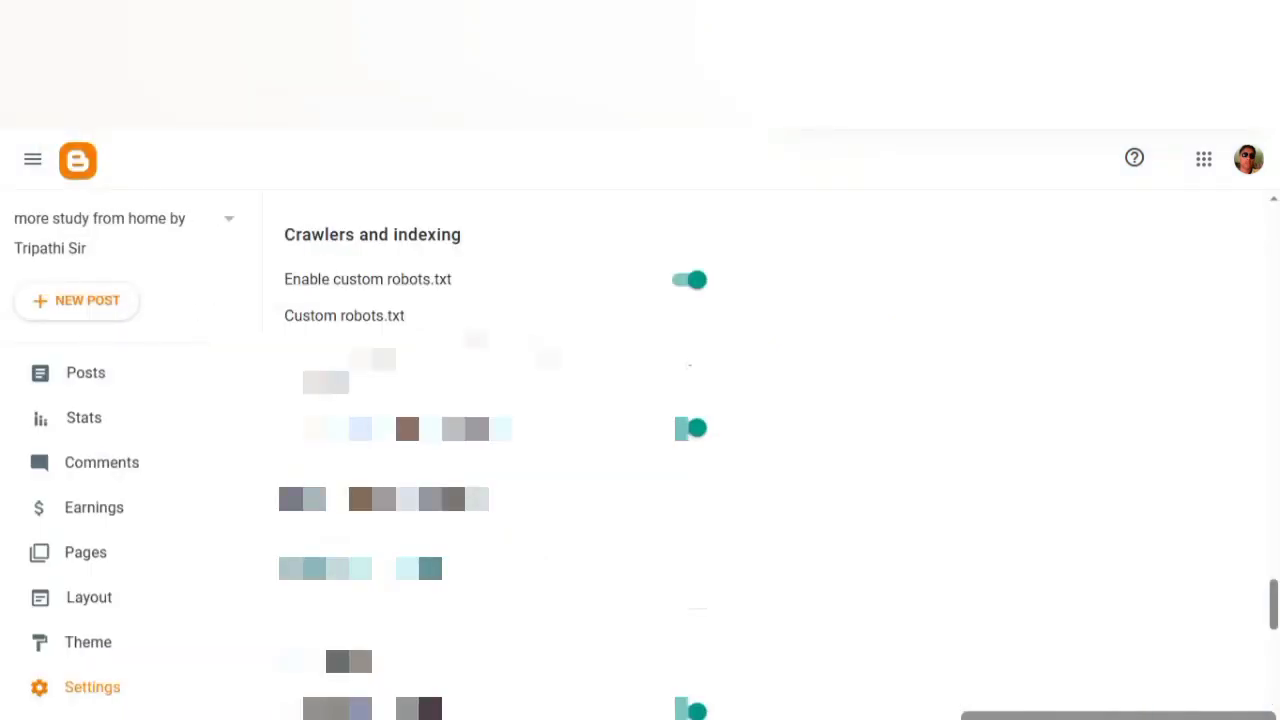
{"action": "left_click", "coordinate": [250, 22]}
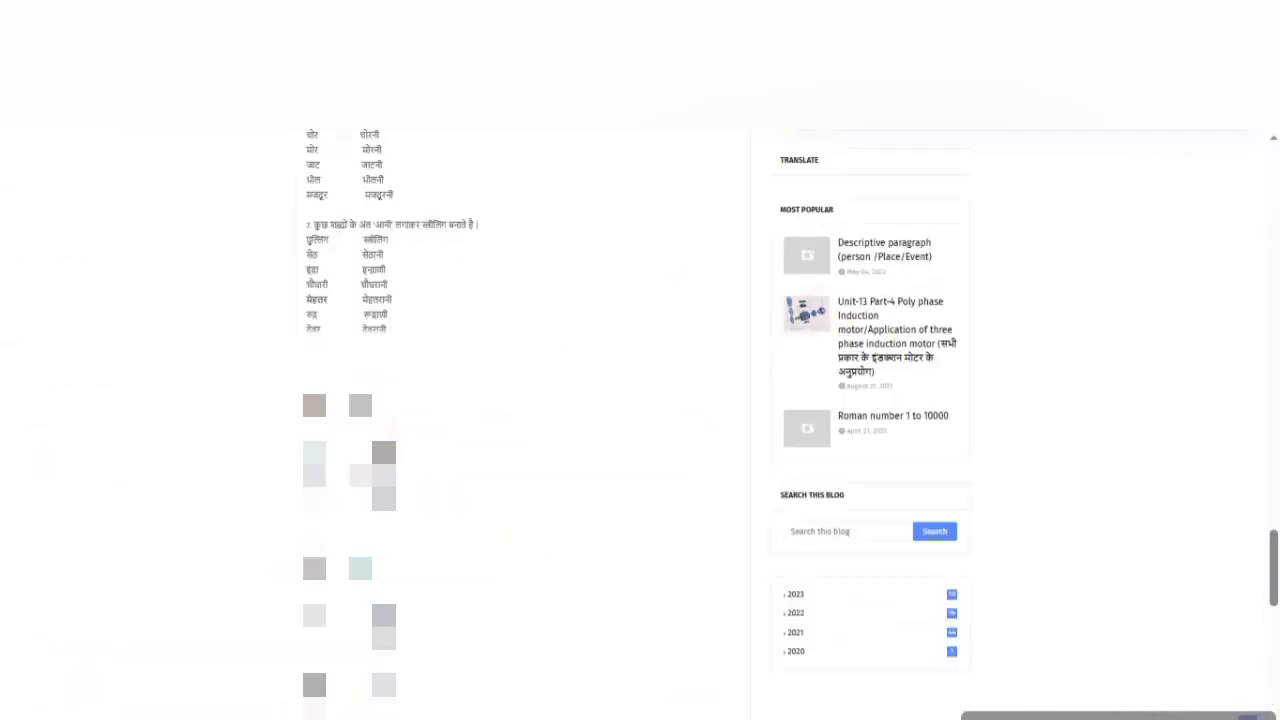